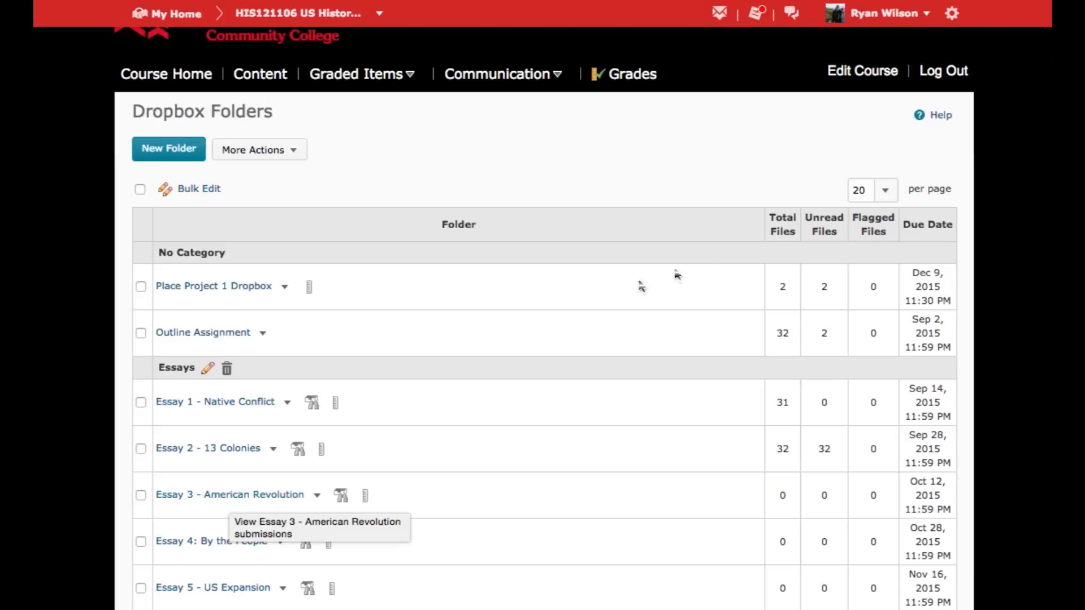
Open the course's Intelligent Agents tool from the course administration page and start a new agent.
left_click(847, 78)
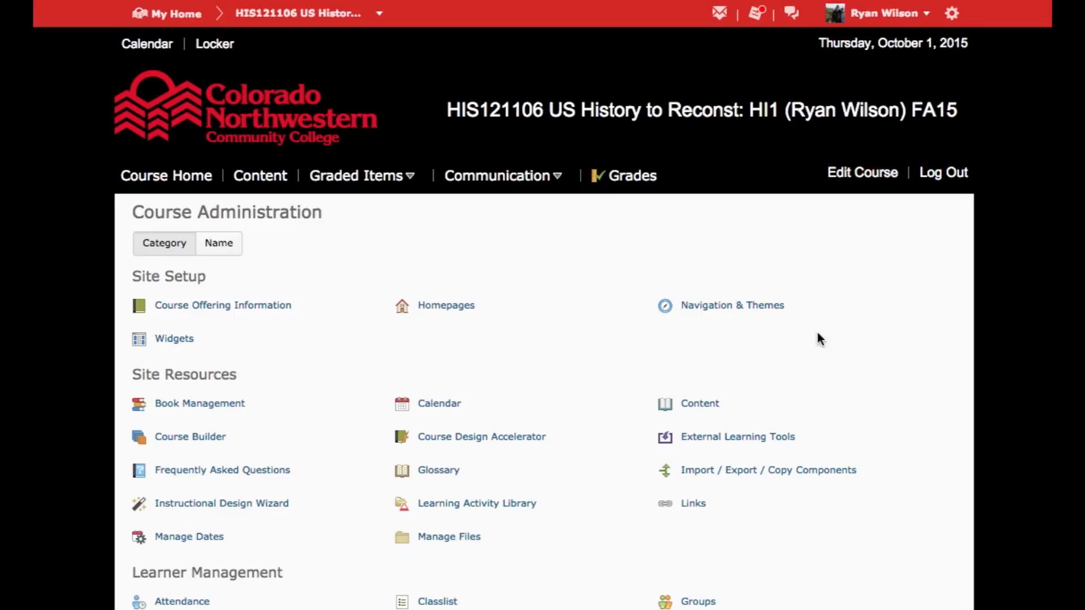
scroll(818, 338, "down", 3)
scroll(817, 333, "down", 5)
left_click(701, 509)
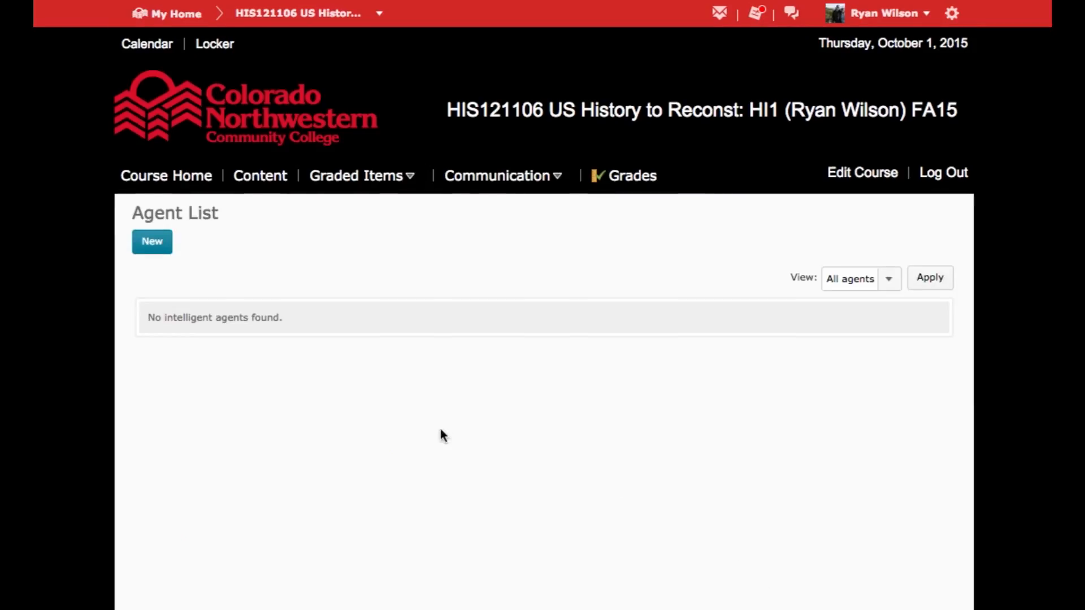
left_click(153, 247)
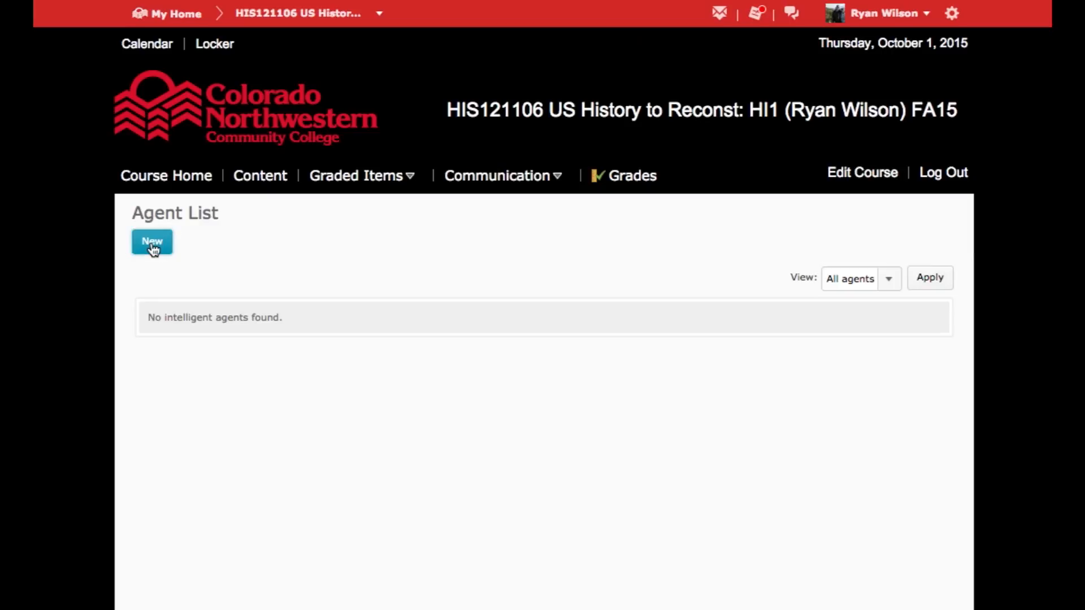
Name the new agent "Notify Students of Resources".
left_click(239, 298)
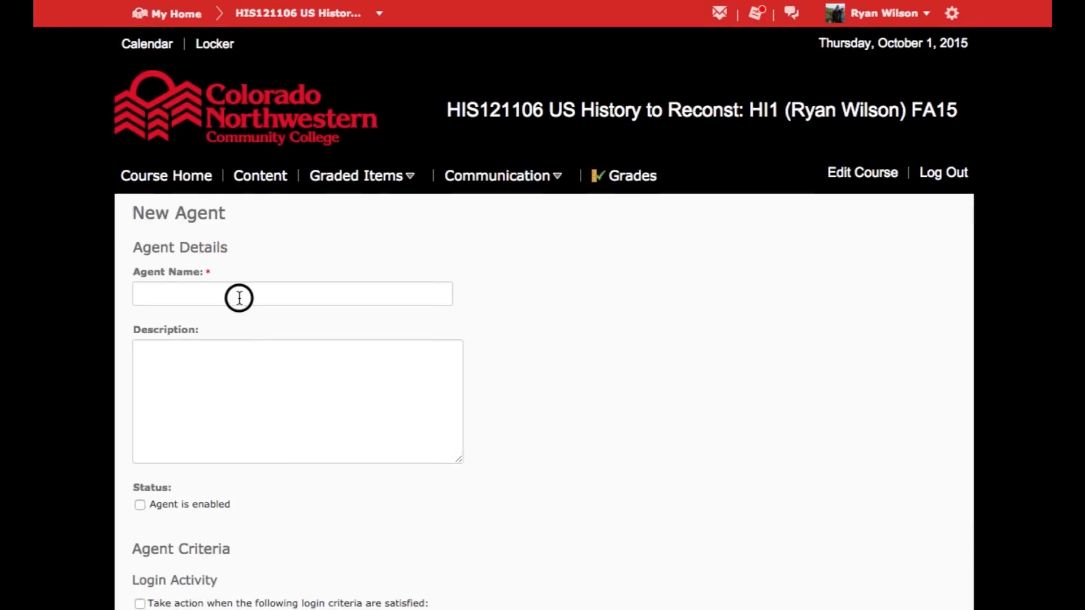
type("Notify Students of Resources")
Add the description "This agent sends an email to students who have submitted a dropbox assignment." and enable the agent.
left_click(251, 419)
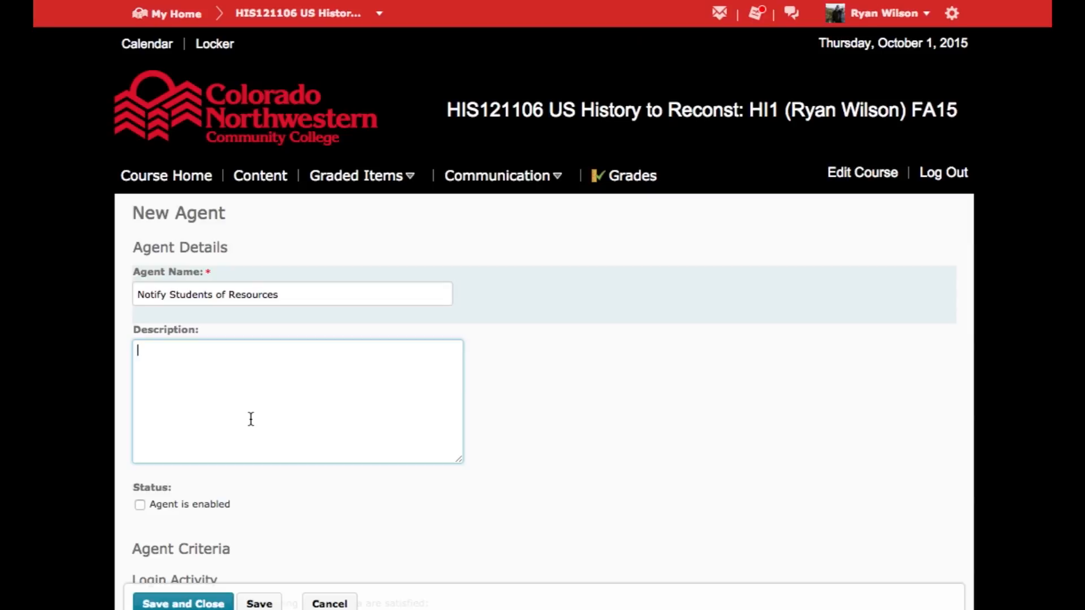
type("This agent sends an email to students ")
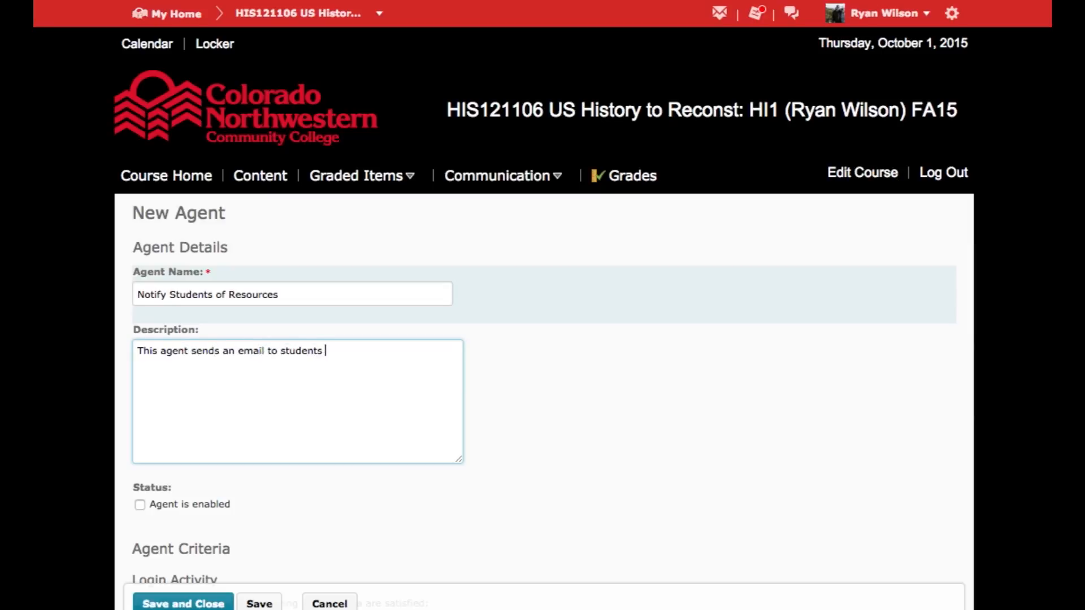
type("who have submitted a dropb")
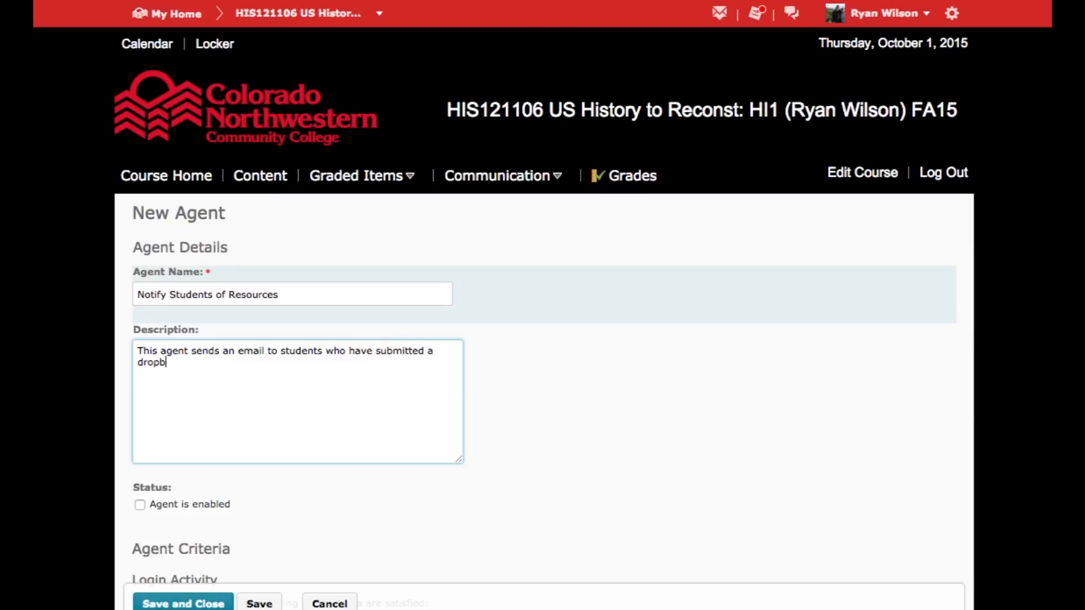
type("ox assignment.")
scroll(541, 487, "down", 3)
left_click(140, 319)
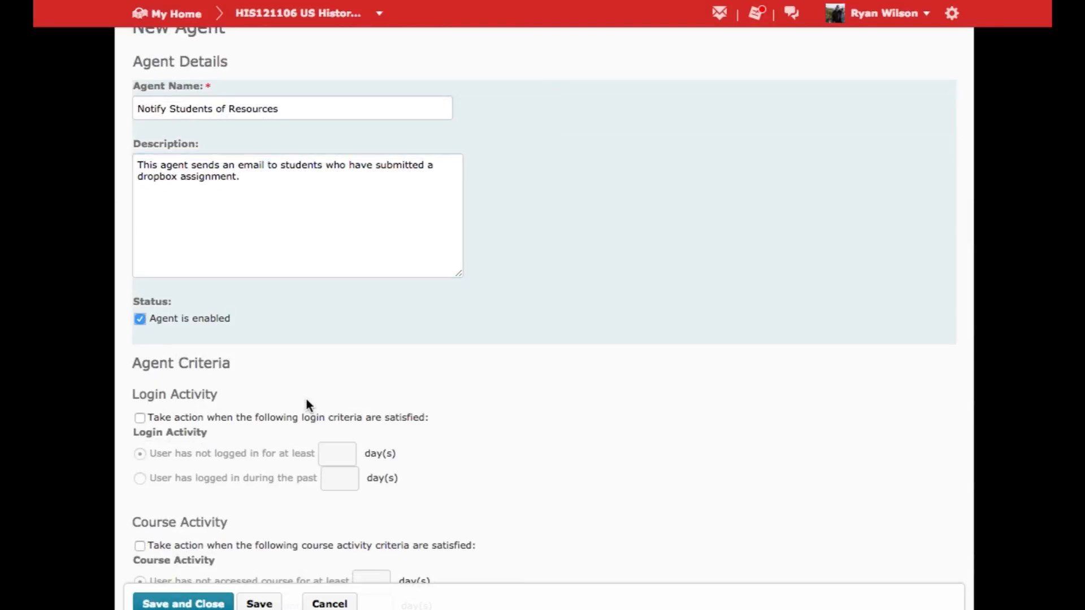
Create and attach a Submission to Dropbox release condition for the folder "Essay 3 - American Revolution".
scroll(305, 403, "down", 2)
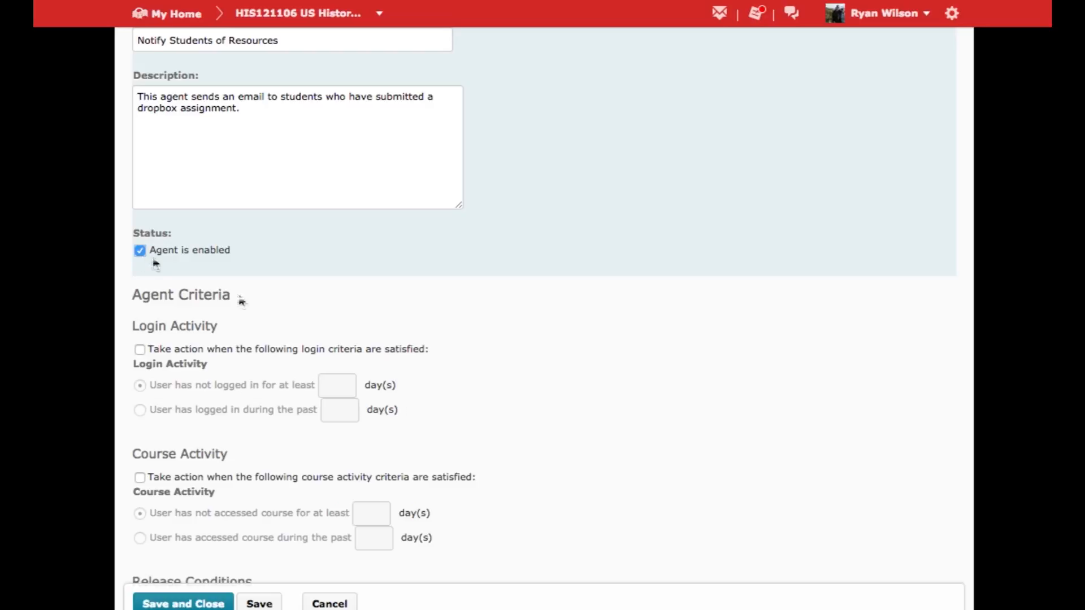
scroll(490, 441, "down", 4)
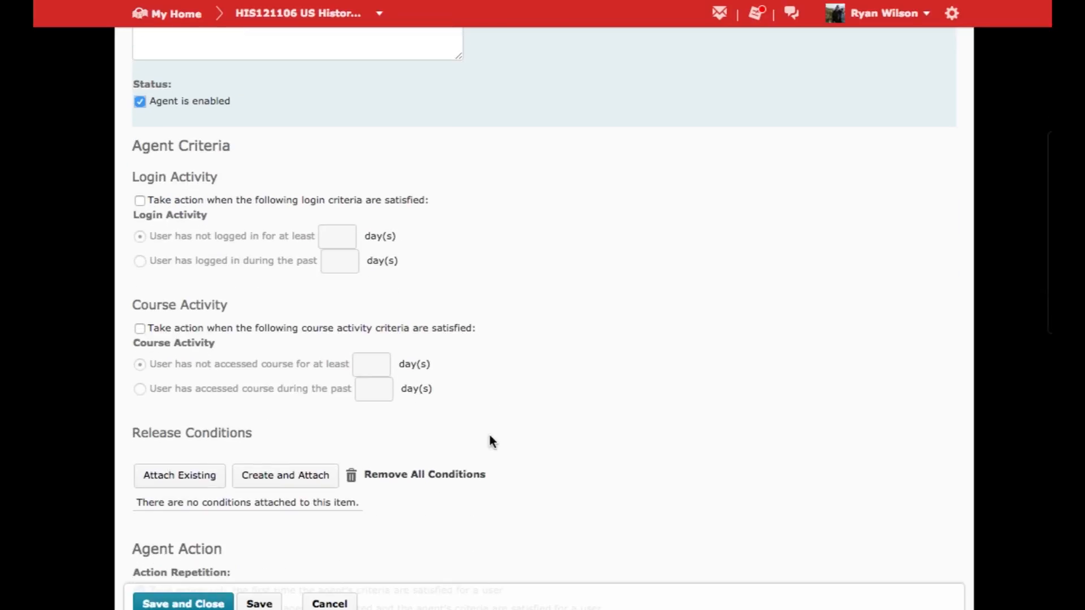
scroll(489, 440, "down", 4)
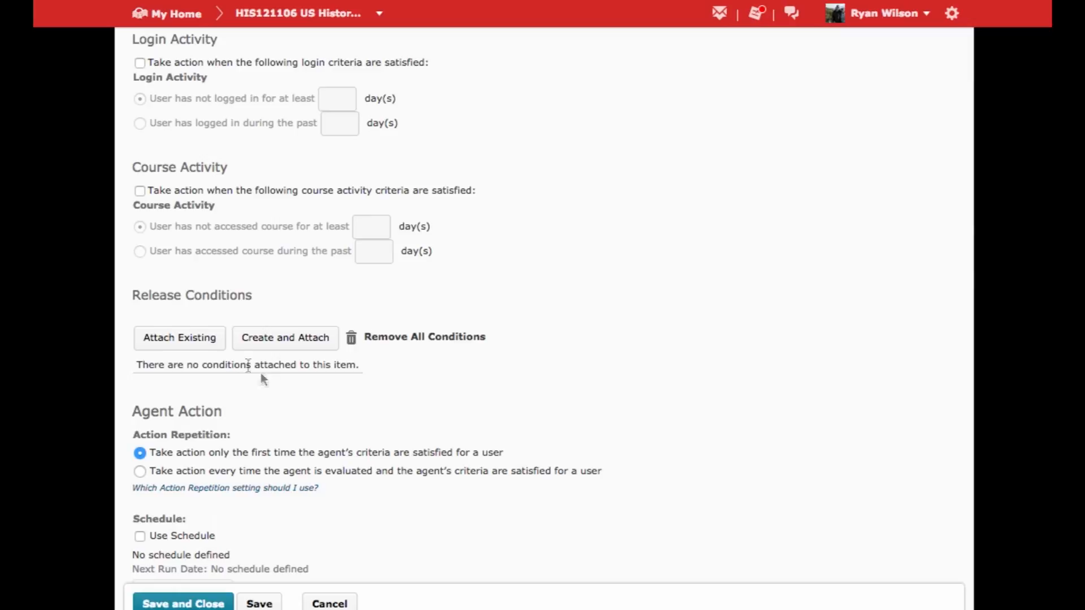
left_click(282, 338)
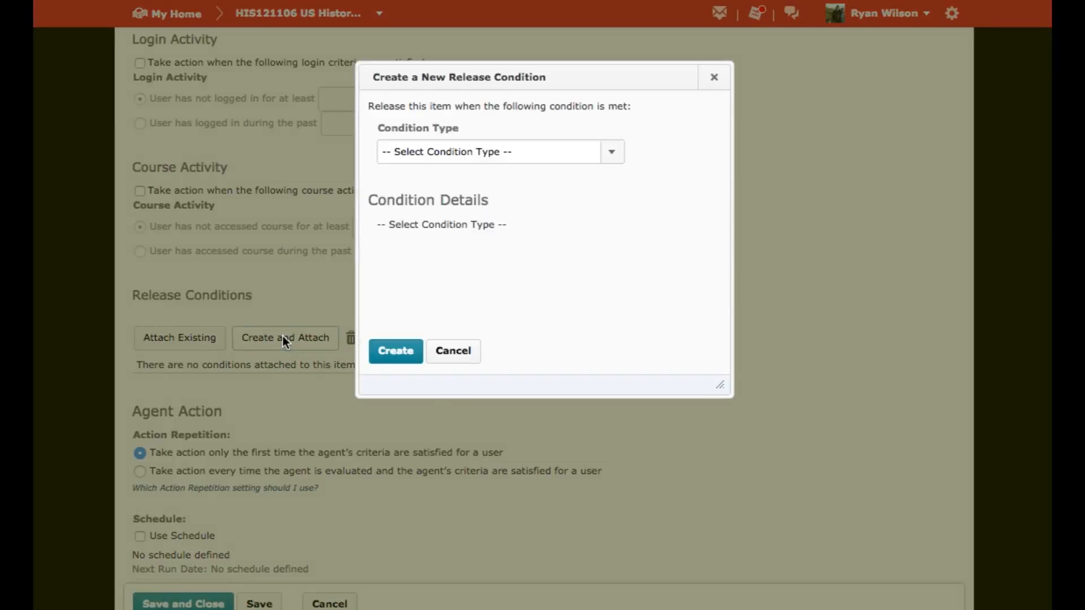
left_click(613, 154)
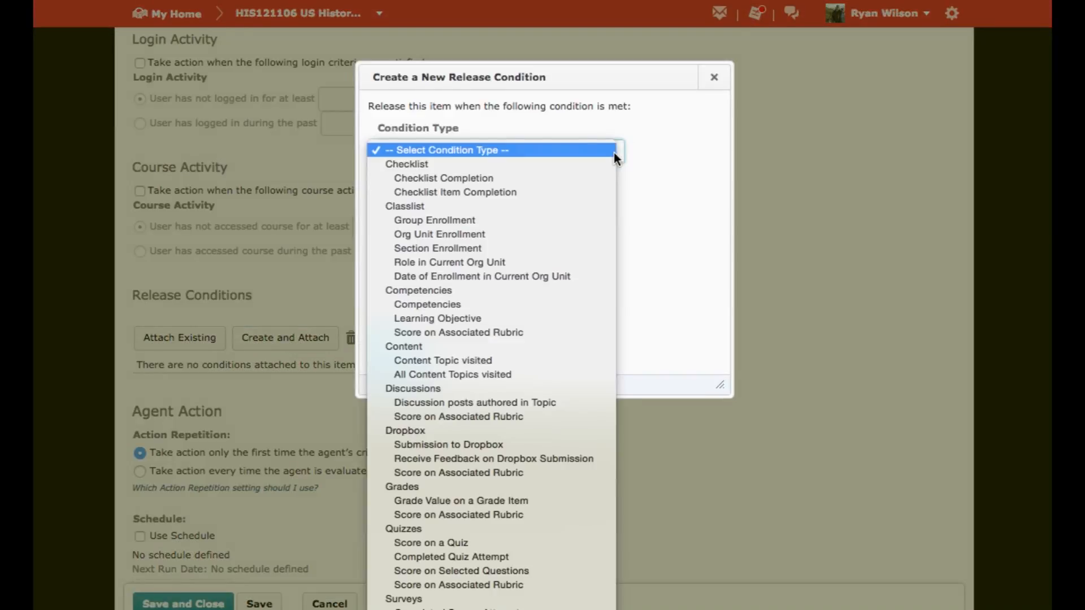
left_click(504, 445)
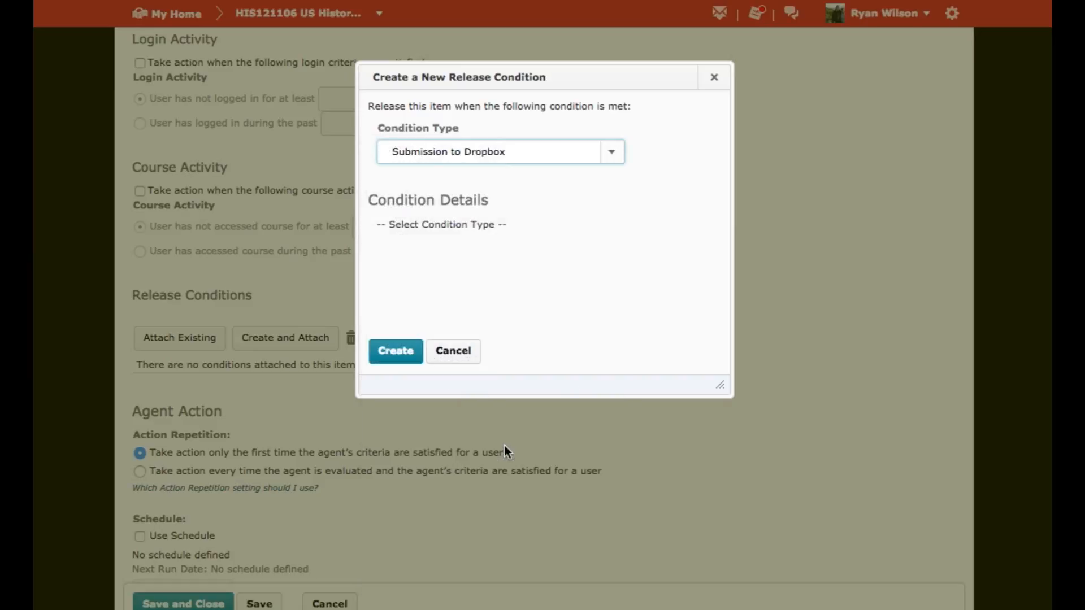
left_click(553, 253)
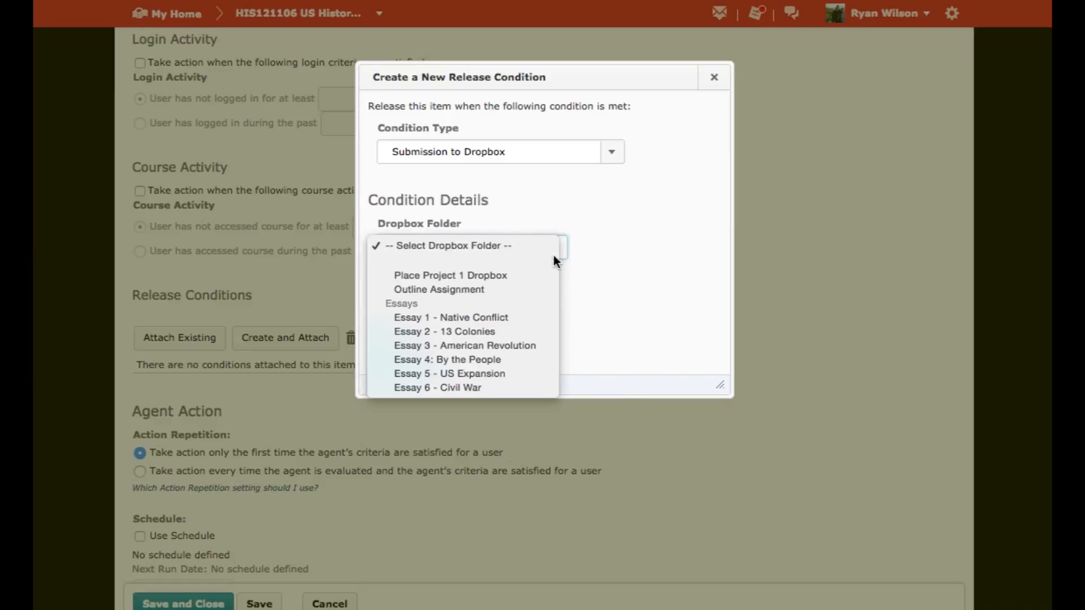
left_click(510, 347)
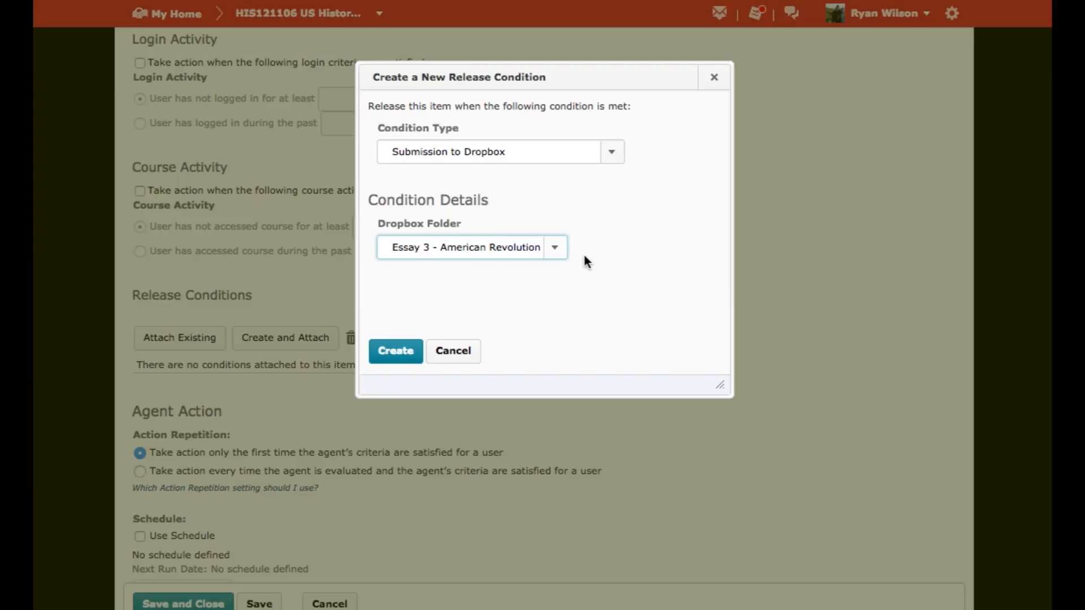
left_click(396, 351)
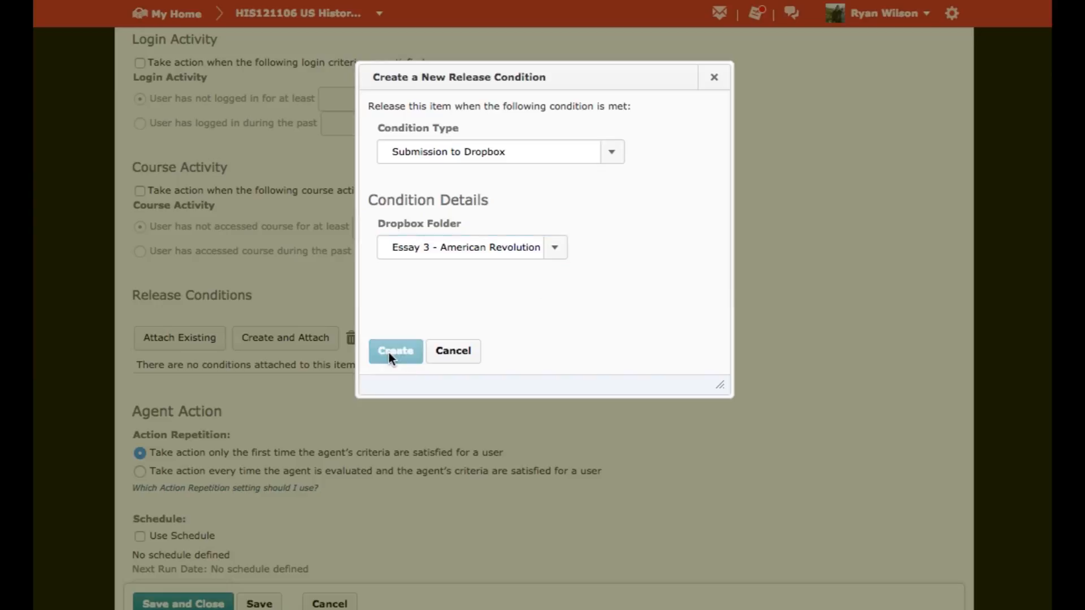
Schedule the agent to run daily, every 1 day, with start date 10/1/2015 and end date 10/8/2015.
scroll(390, 358, "down", 7)
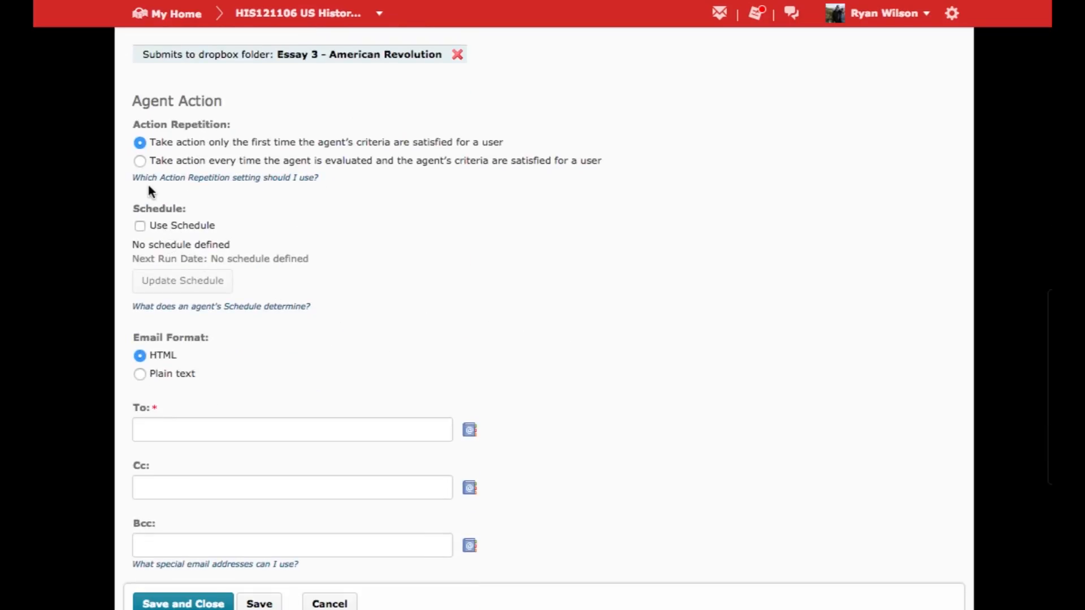
left_click(139, 224)
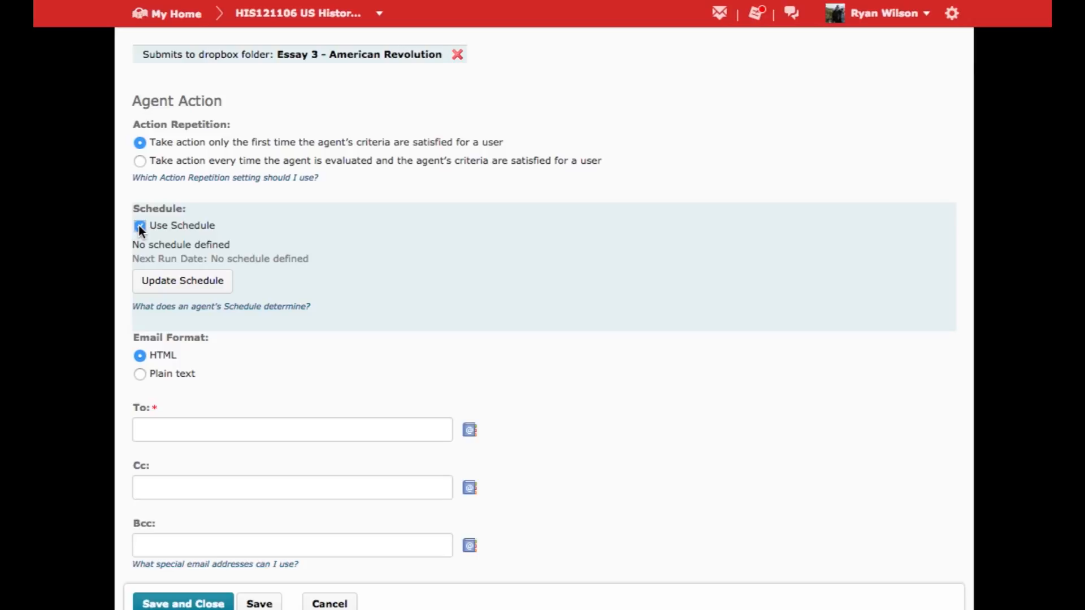
left_click(163, 288)
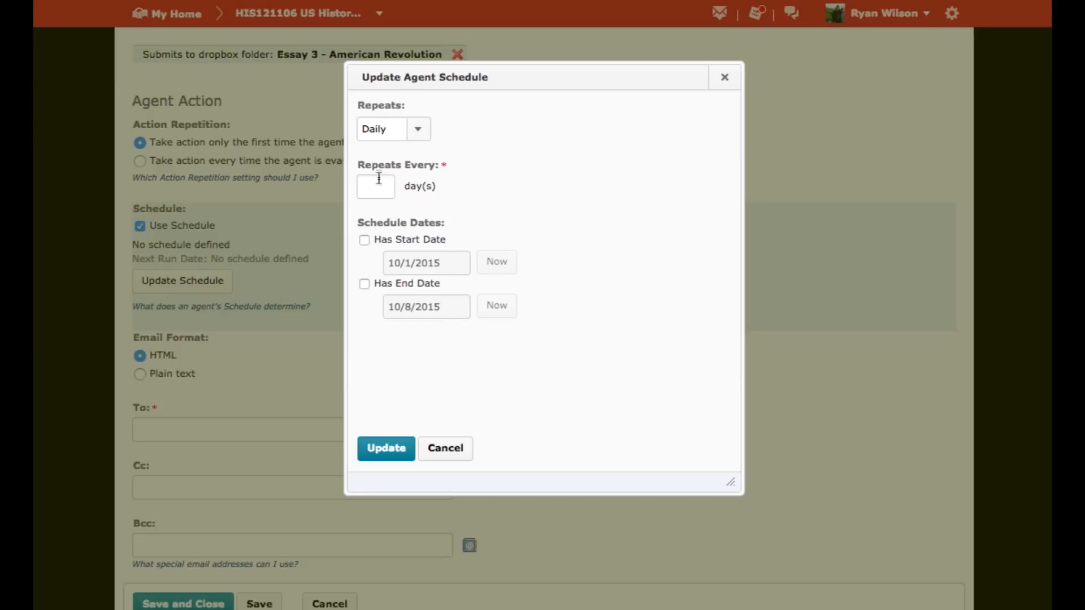
left_click(365, 241)
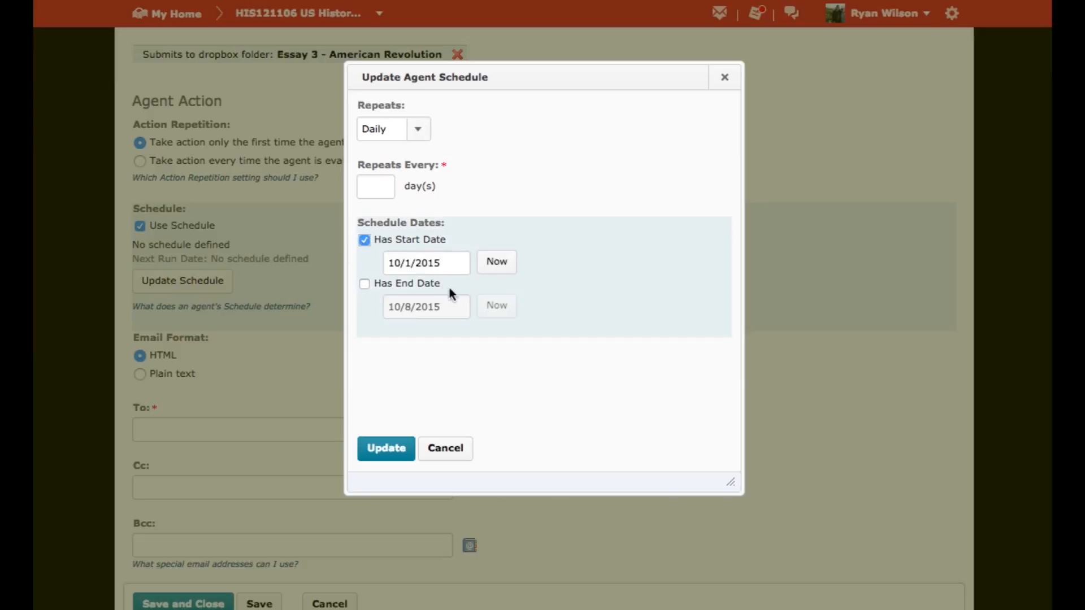
left_click(365, 284)
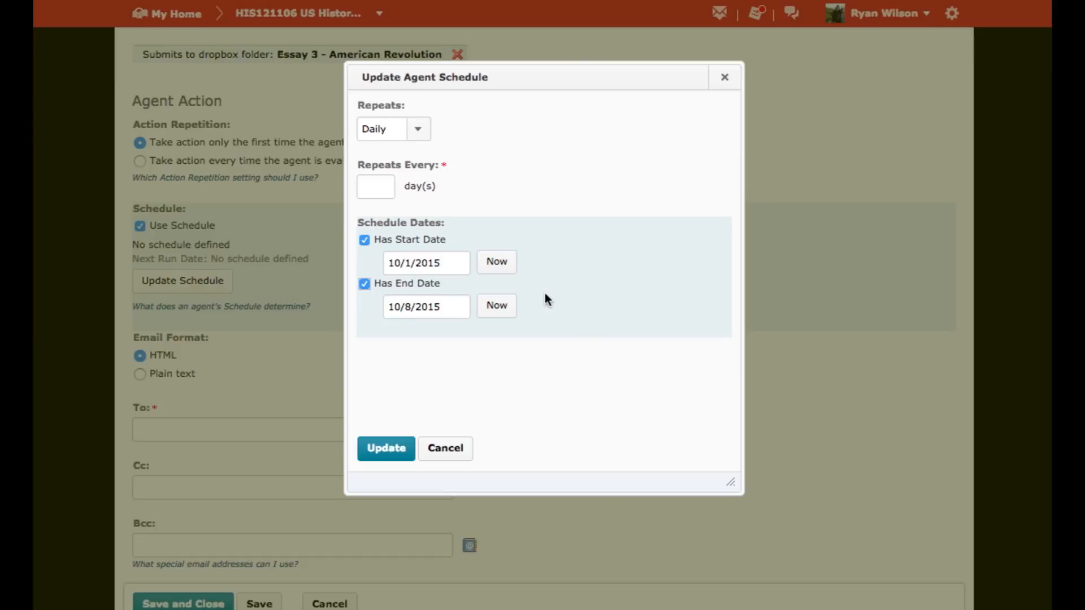
left_click(374, 187)
type("1")
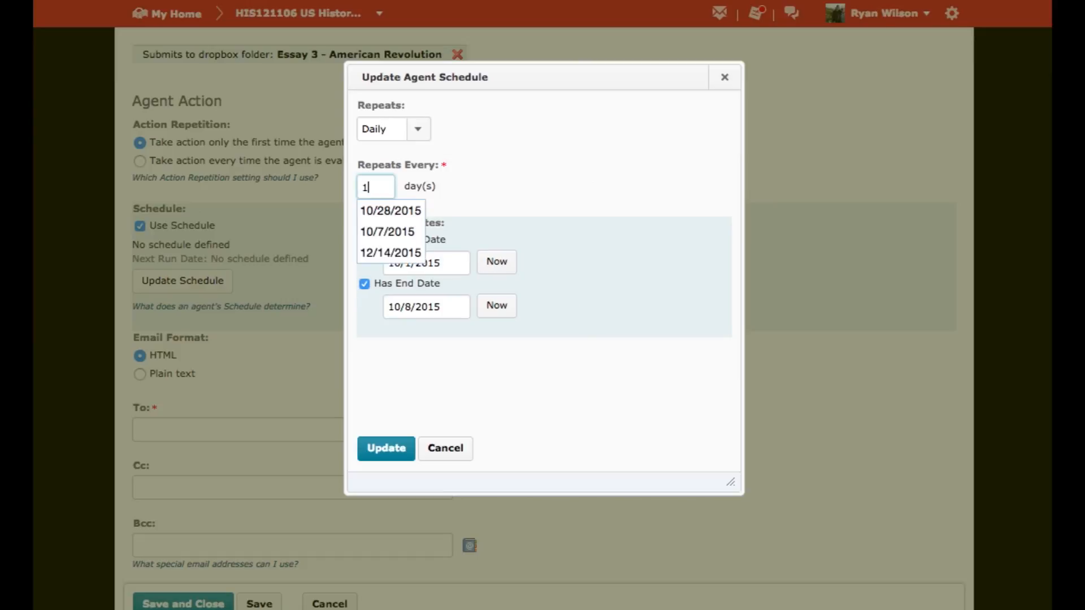
left_click(382, 452)
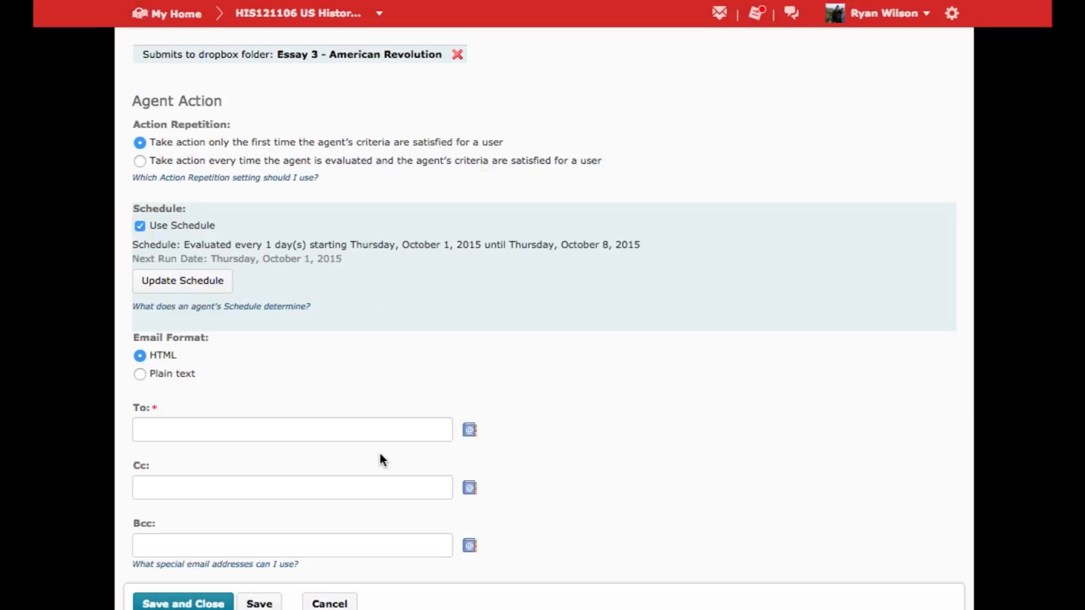
Switch to the Intelligent Agents guide in Microsoft Word and copy the {InitiatingUser} field for the email's To recipient.
scroll(379, 452, "down", 3)
left_click(324, 315)
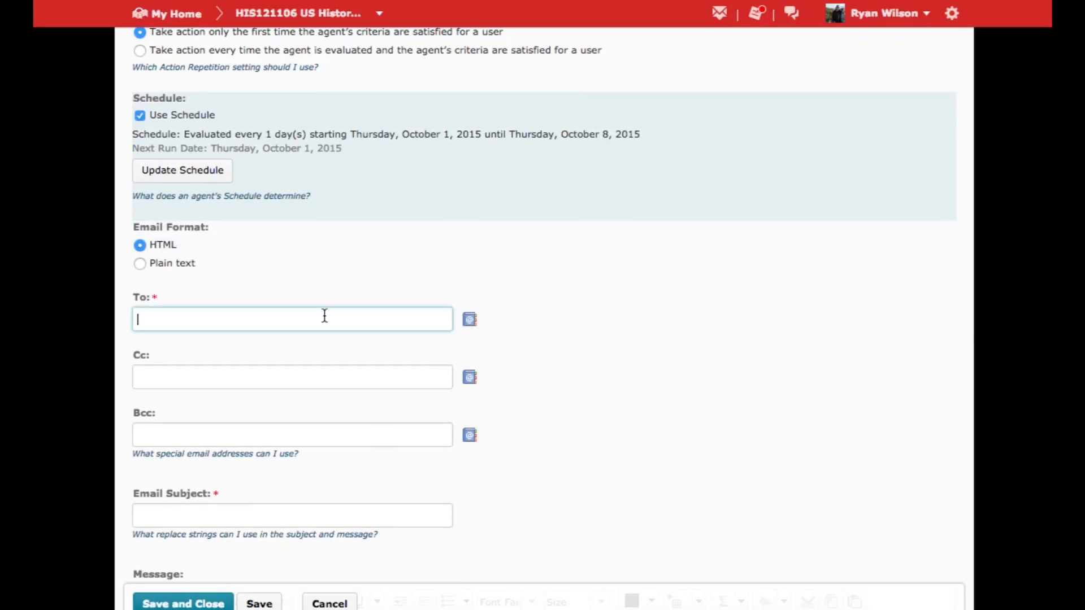
type("{")
key("super+Tab")
key("super+Tab")
key("super+Tab")
key("super+Tab")
key("super+Tab")
key("super+Tab")
key("super+Tab")
key("super+Tab")
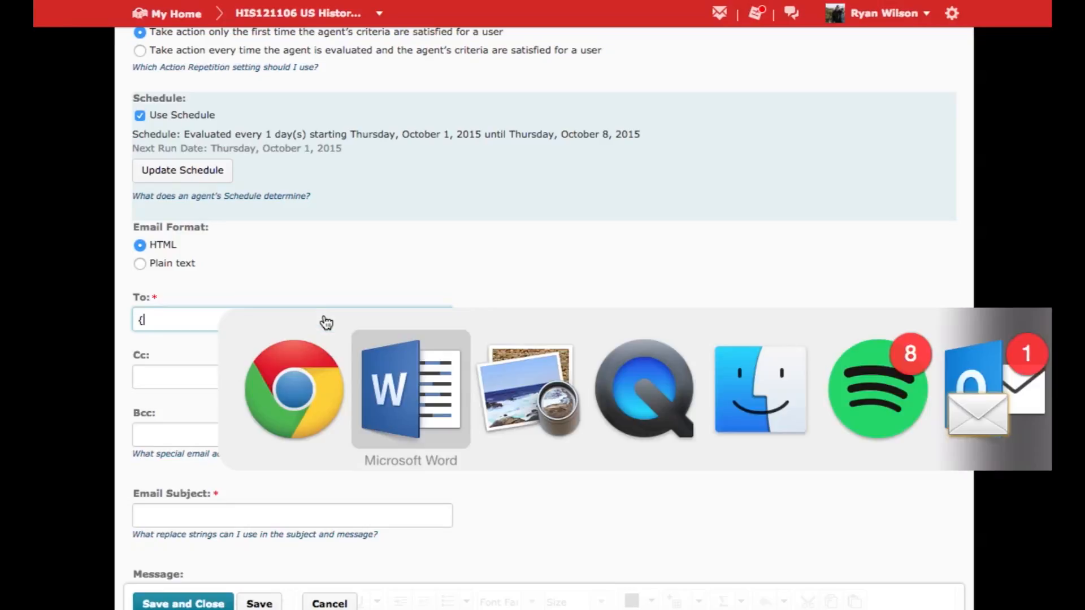
key("super+Tab")
key("super+Tab")
key("super+Tab")
key("super+Tab")
key("super+Tab")
key("super+Tab")
key("super+Tab")
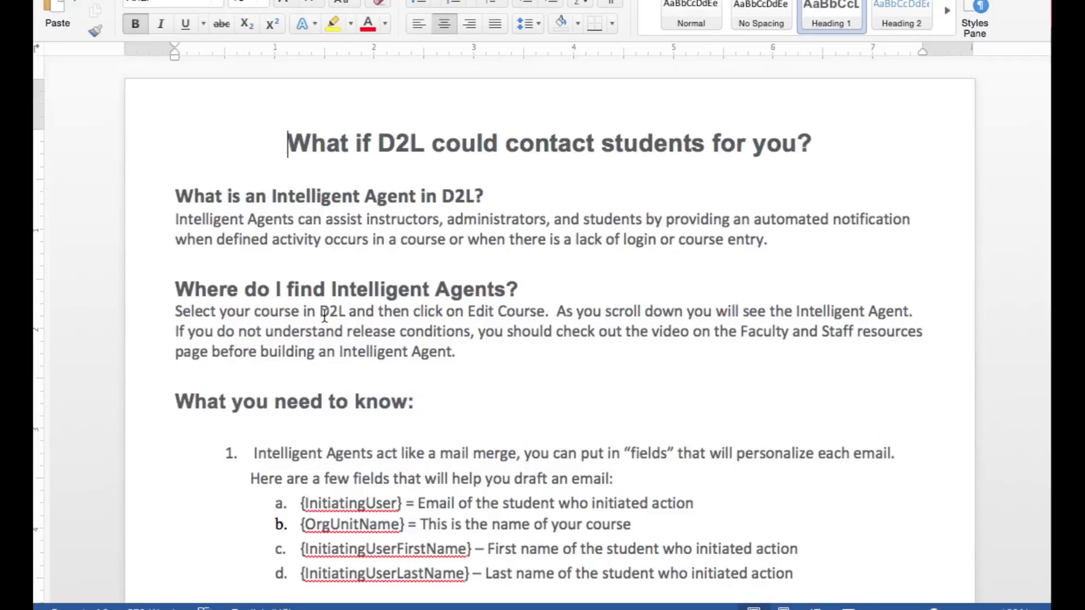
left_click(300, 503)
left_click_drag(300, 504, 401, 505)
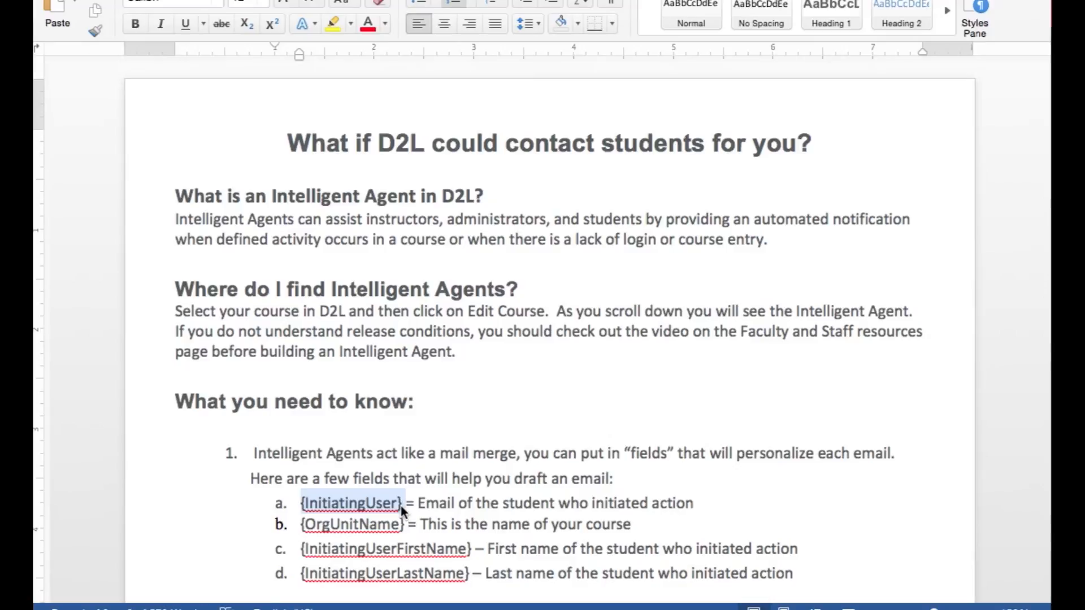
Return to the agent form in Chrome and set the To recipient to {InitiatingUser}, without the pasted list letter.
key("super+Tab")
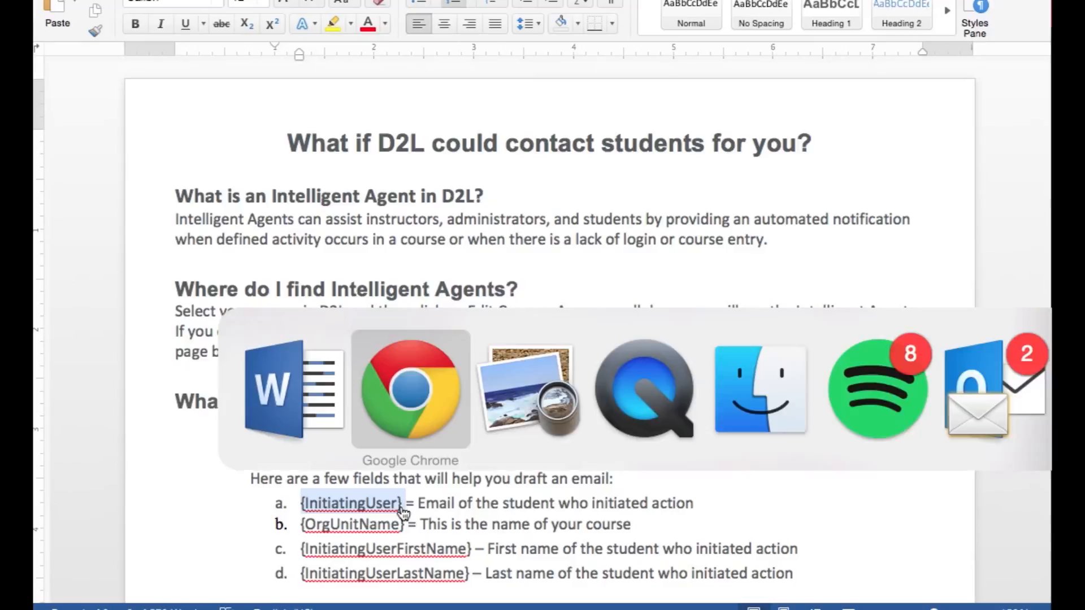
key("BackSpace")
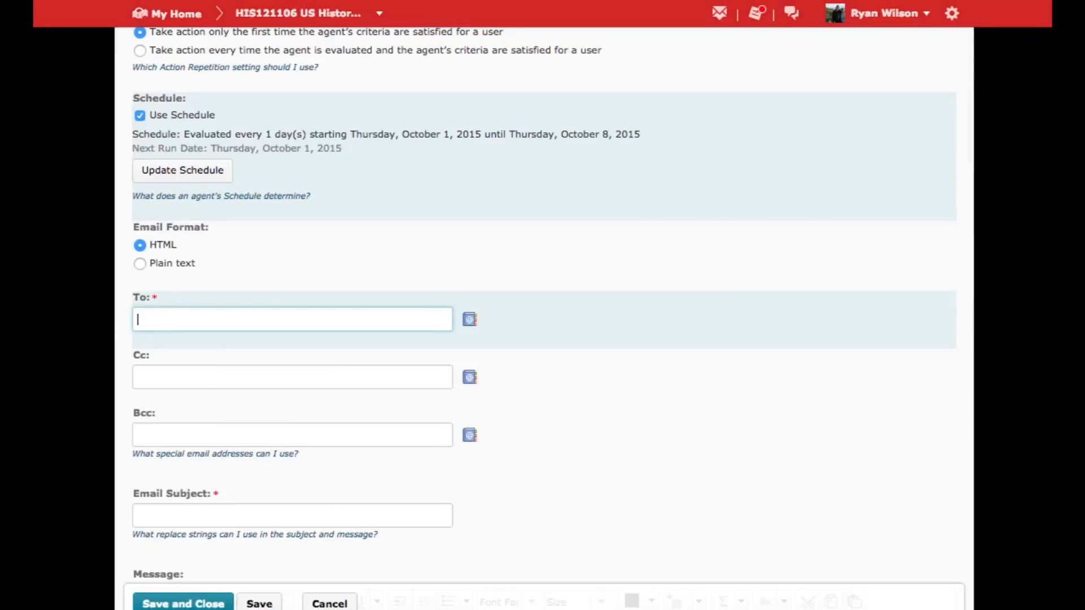
type("a.\t{InitiatingUser}")
left_click_drag(169, 320, 85, 310)
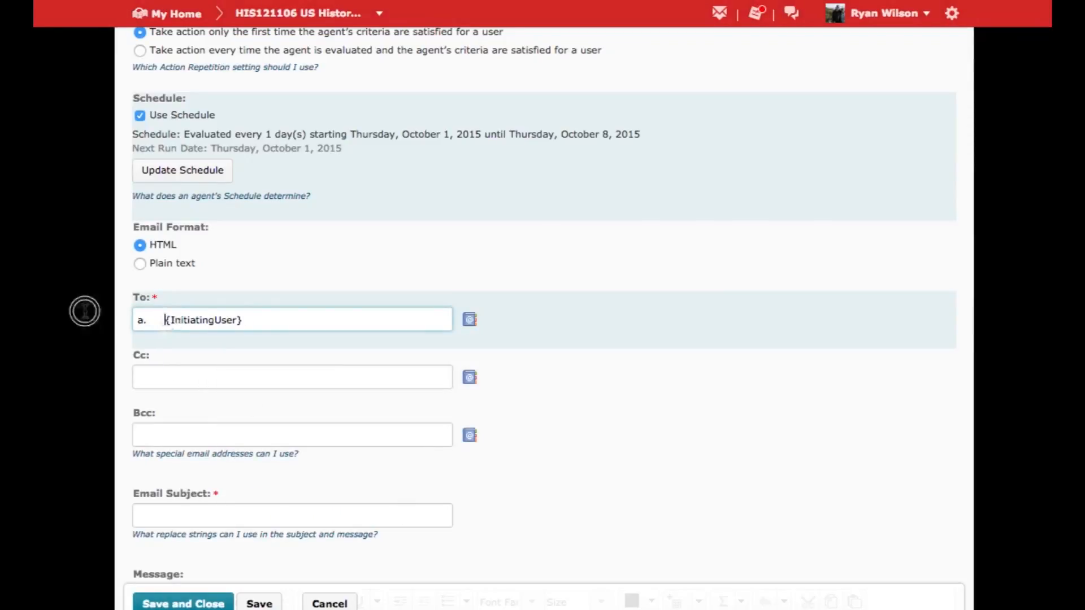
key("BackSpace")
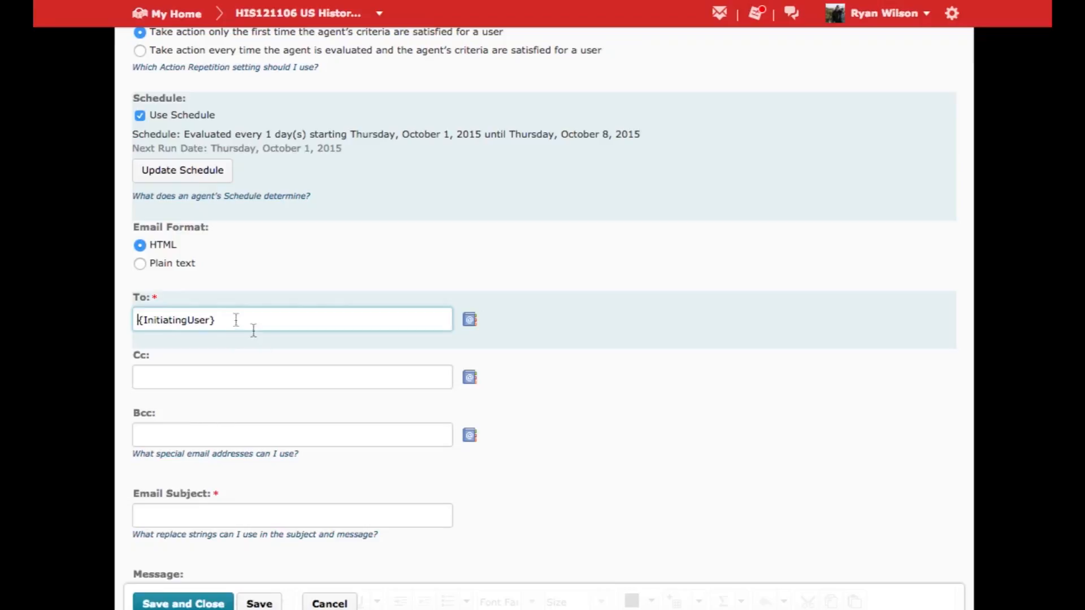
Open the address book for the agent email's Cc recipient and search it for the instructor's name.
scroll(219, 359, "down", 1)
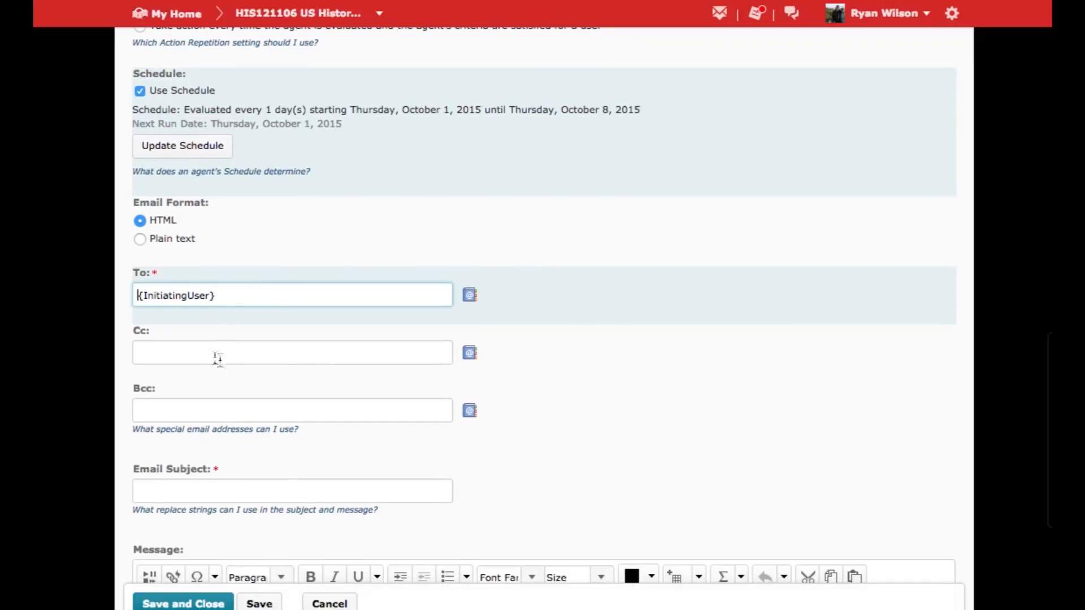
left_click(202, 353)
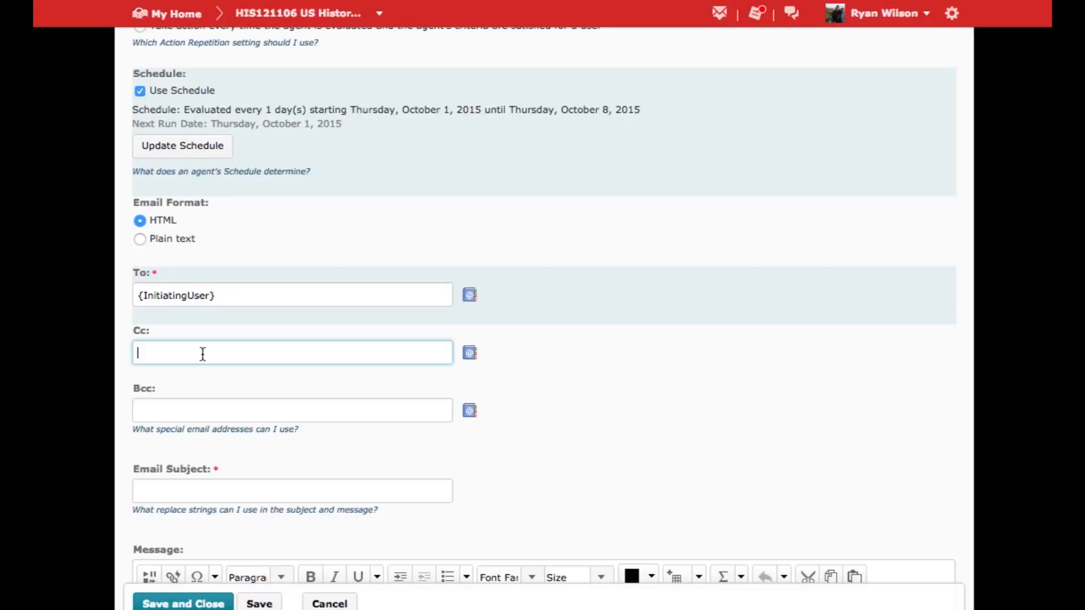
left_click(469, 353)
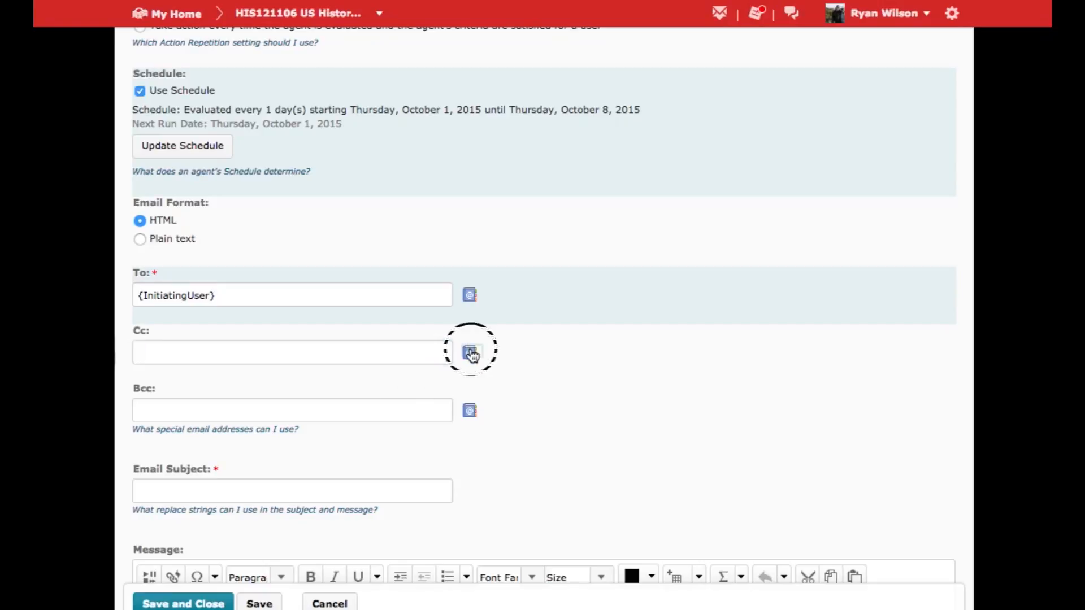
left_click(362, 25)
left_click_drag(323, 0, 686, 90)
scroll(418, 422, "down", 5)
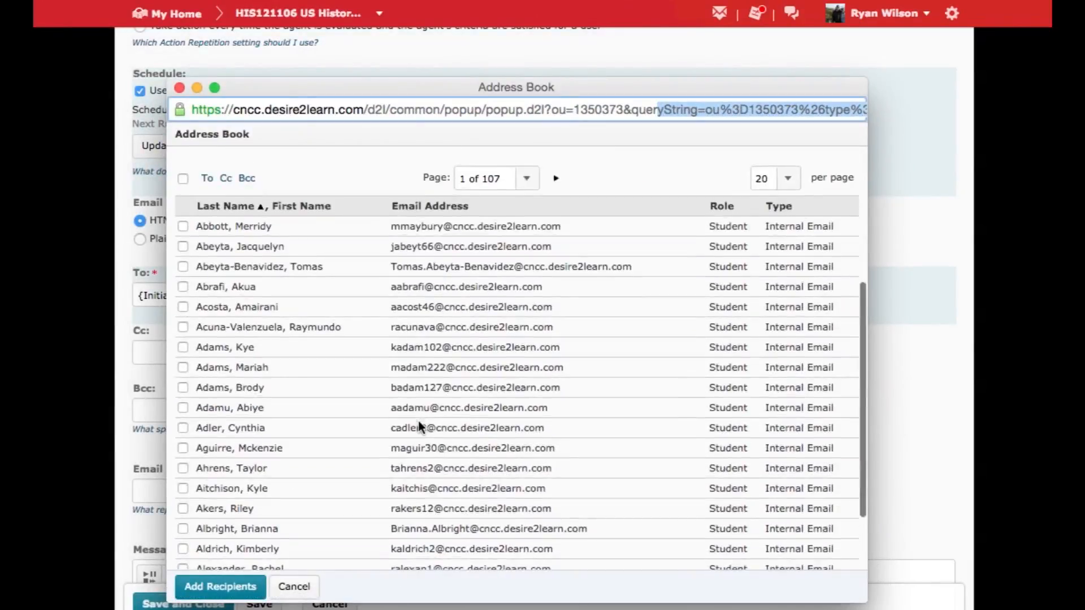
scroll(419, 422, "up", 5)
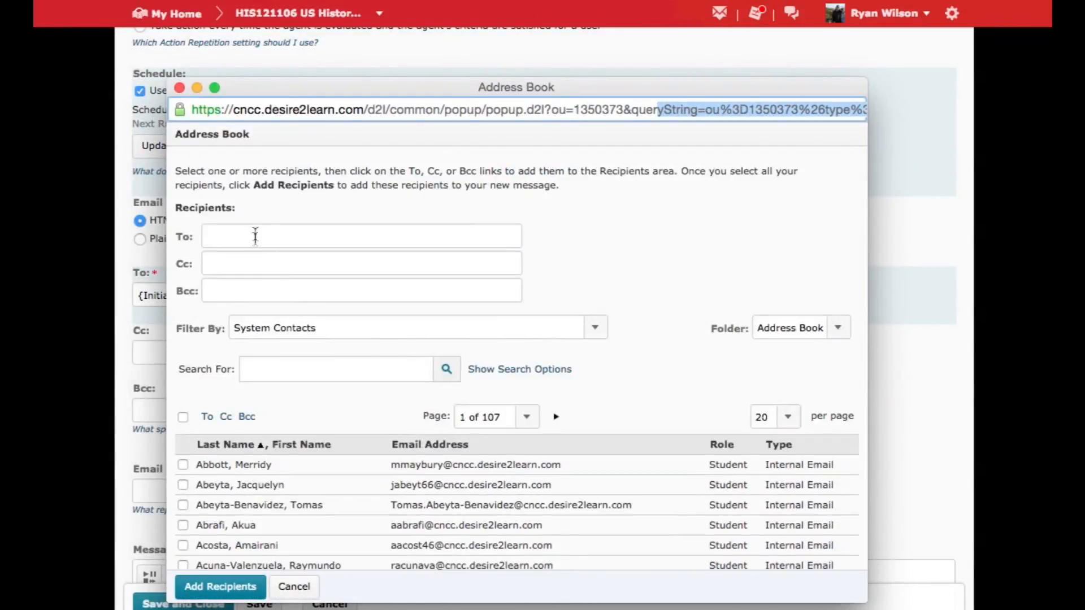
left_click(306, 370)
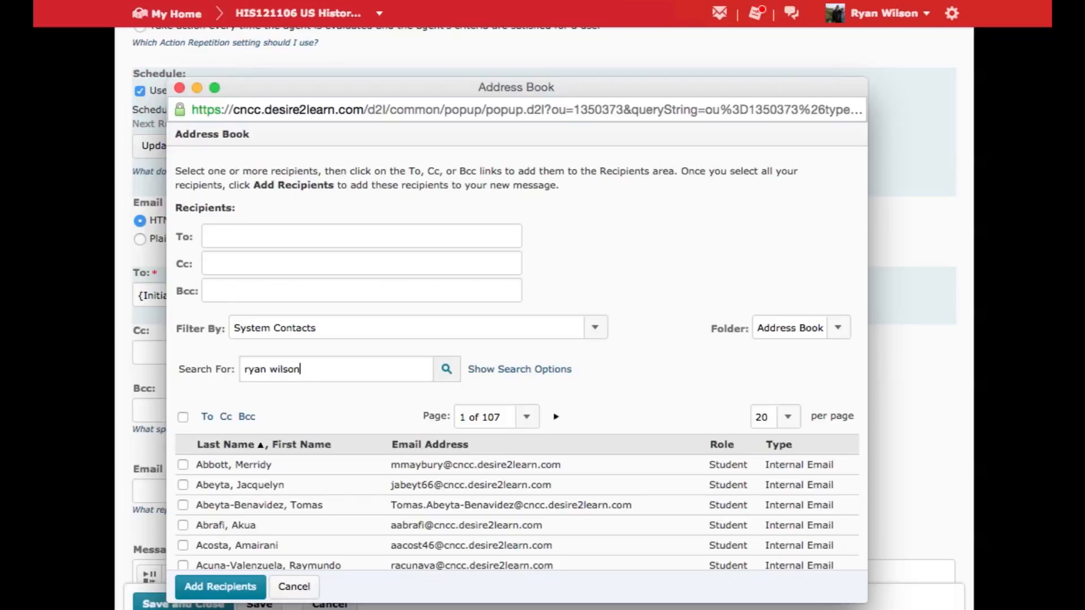
key("Return")
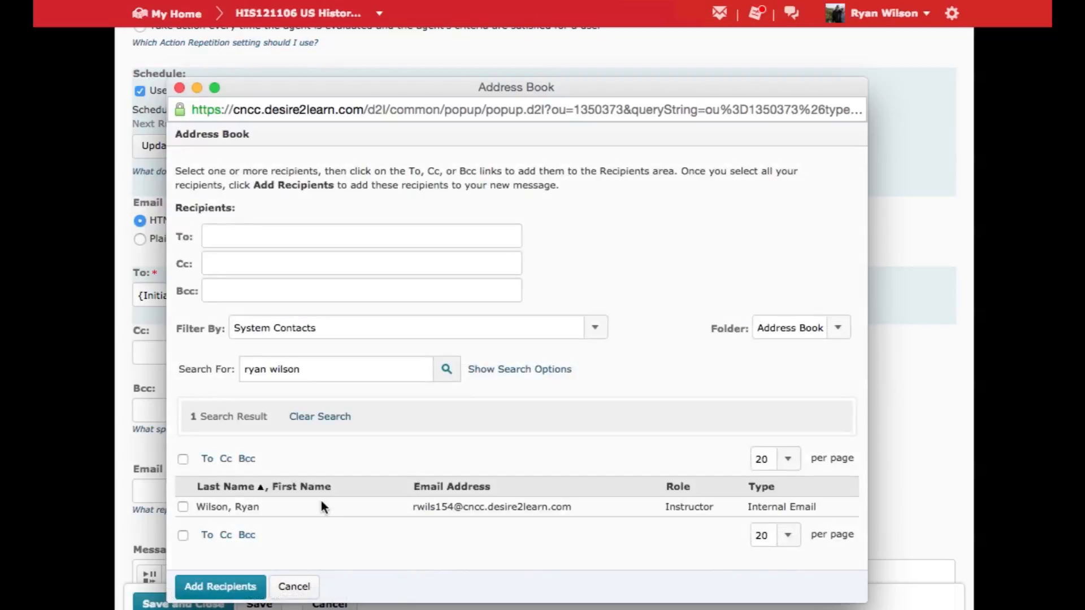
Select the instructor's entry as a Cc recipient and add it to the agent email.
left_click(182, 507)
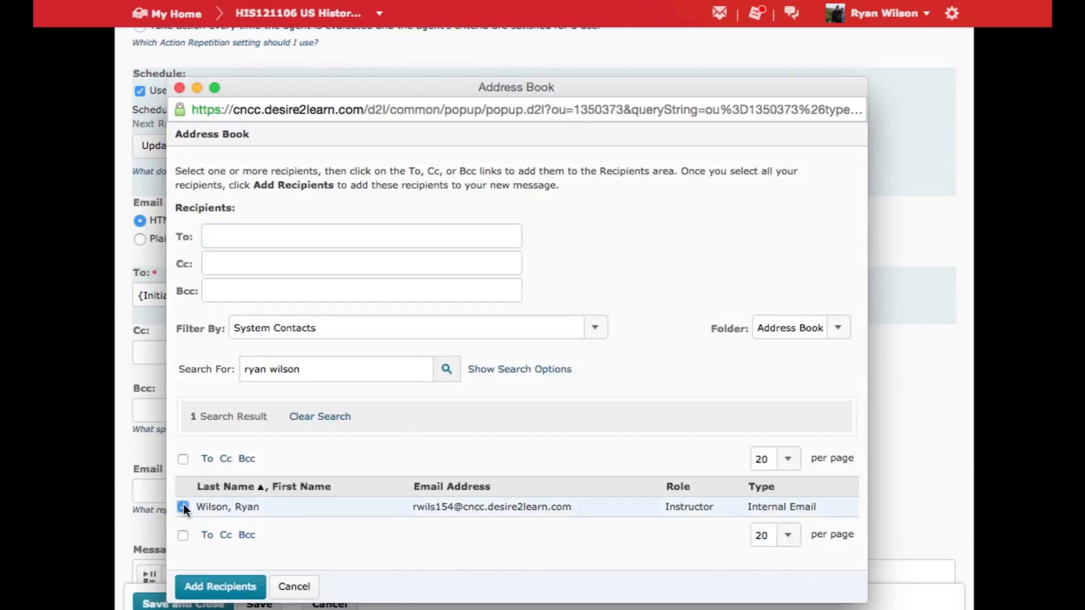
left_click(226, 537)
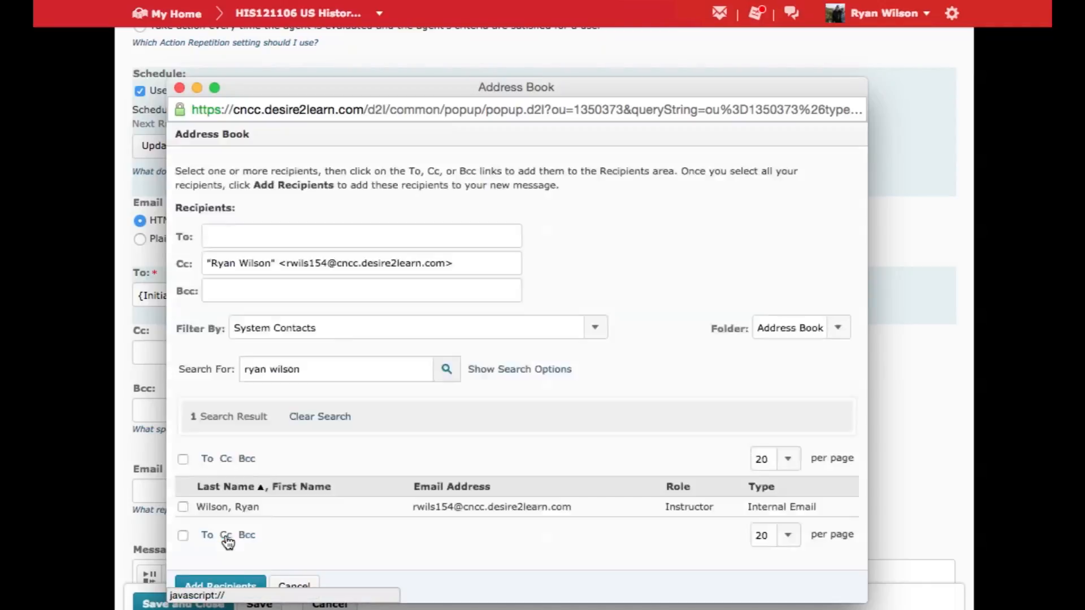
left_click(221, 588)
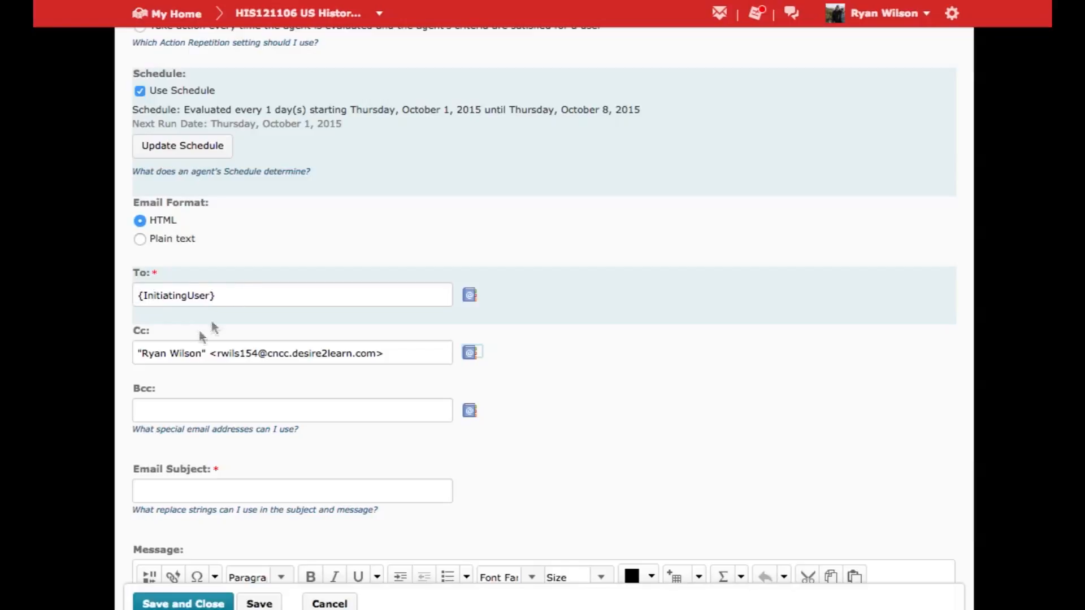
Set the email subject to "Thank you for your submission".
scroll(602, 428, "down", 3)
left_click(400, 356)
type("Thank you for s")
key("BackSpace")
type("your submission")
key("Tab")
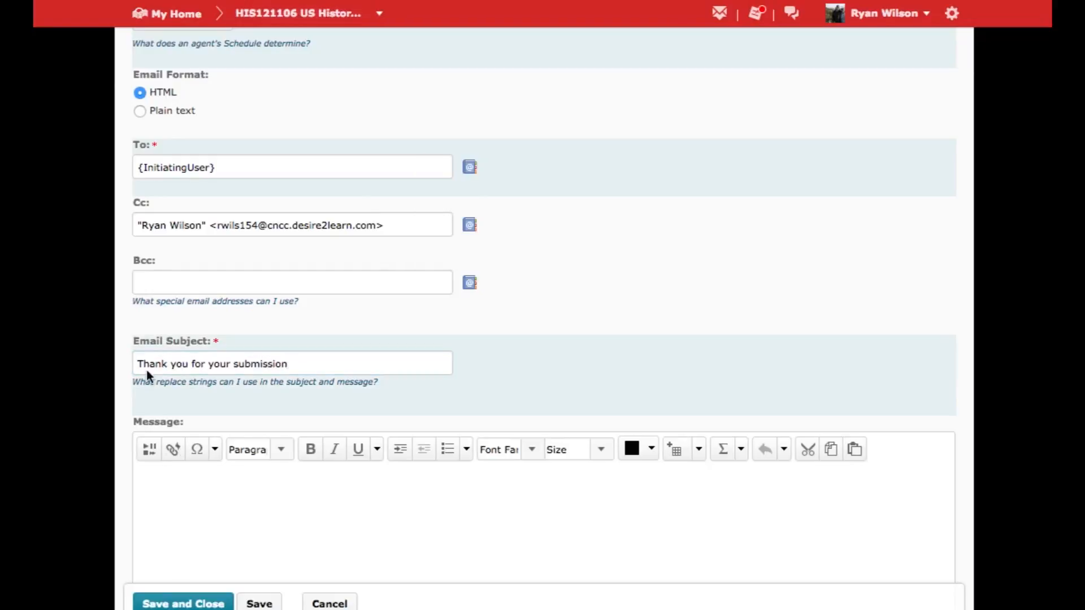
Paste the prepared text into the message body and change the essay topic in its opening sentence to "the American Revolution".
left_click(156, 479)
key("ctrl+v")
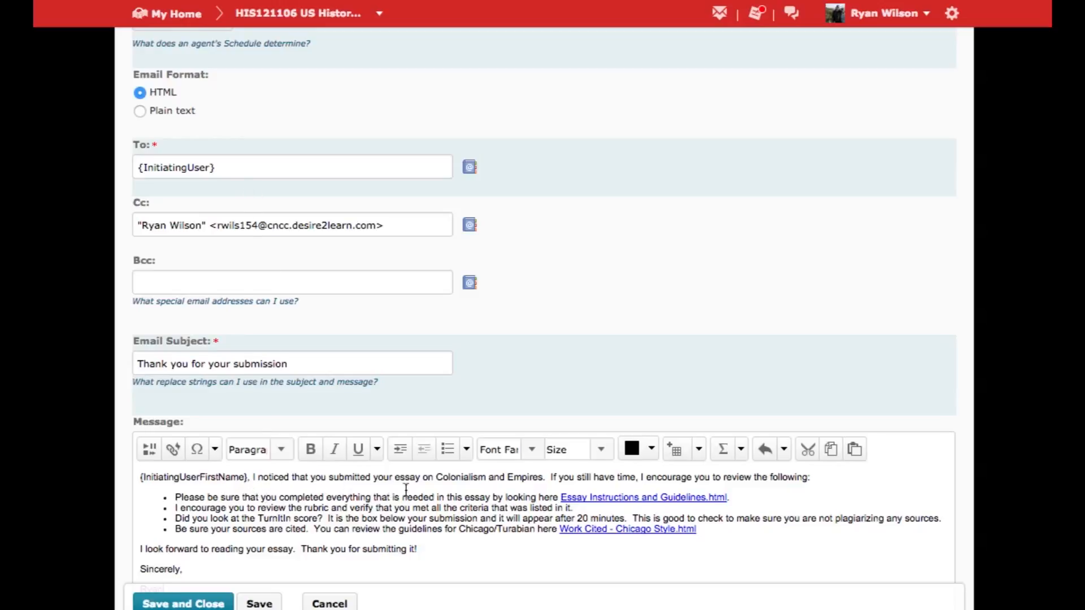
left_click_drag(542, 476, 438, 477)
type("America")
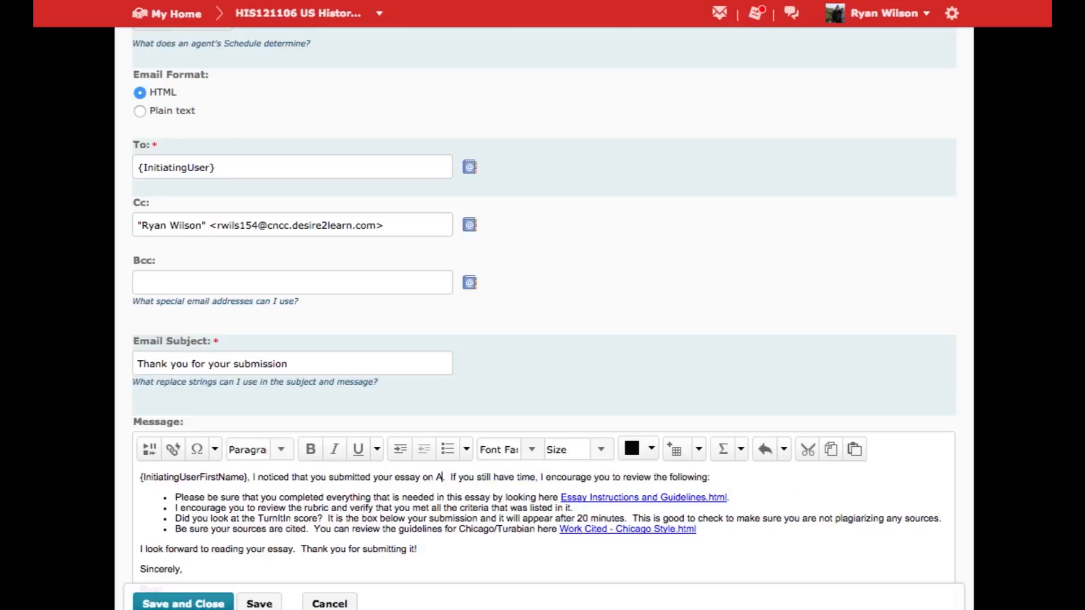
key("BackSpace")
key("BackSpace")
key("BackSpace")
key("BackSpace")
key("BackSpace")
key("BackSpace")
key("BackSpace")
type("the American Revol")
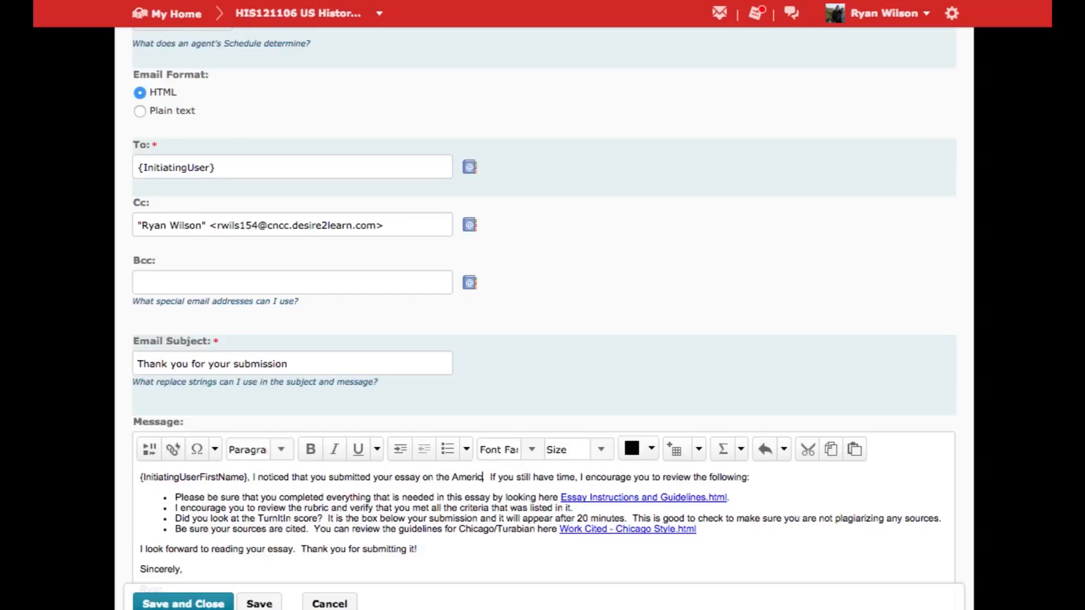
type("ution.")
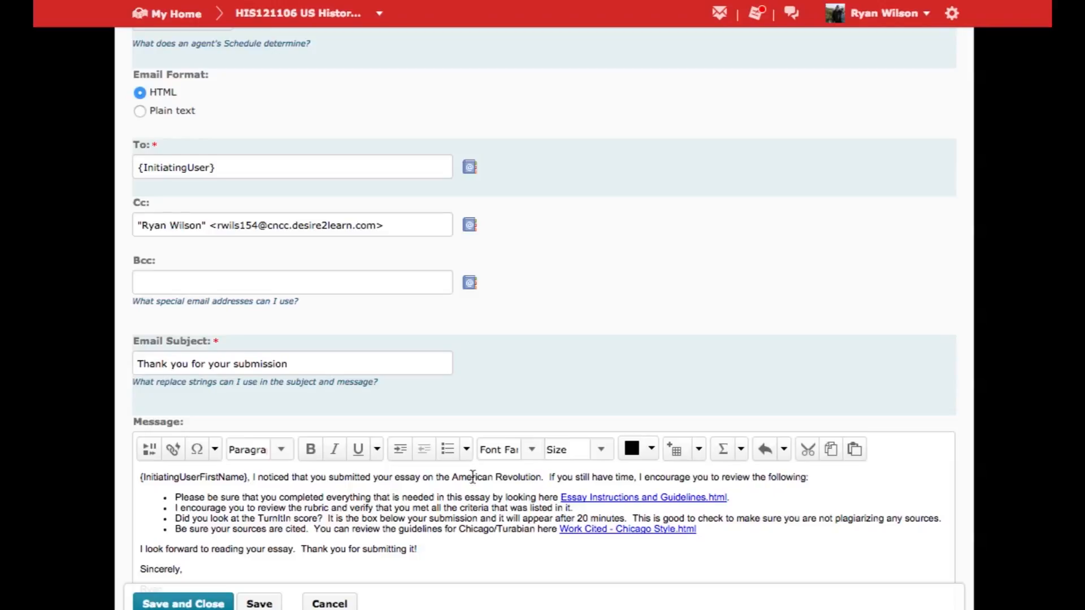
Delete the outdated essay instructions link at the end of the message's first bullet.
scroll(810, 518, "down", 2)
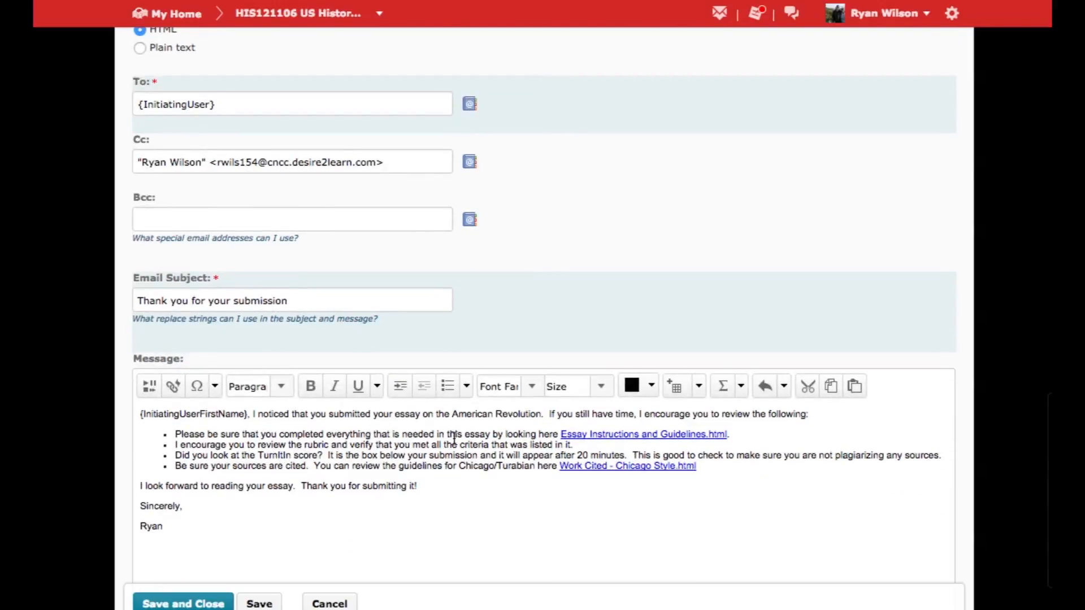
left_click(737, 436)
left_click_drag(737, 436, 562, 434)
key("Delete")
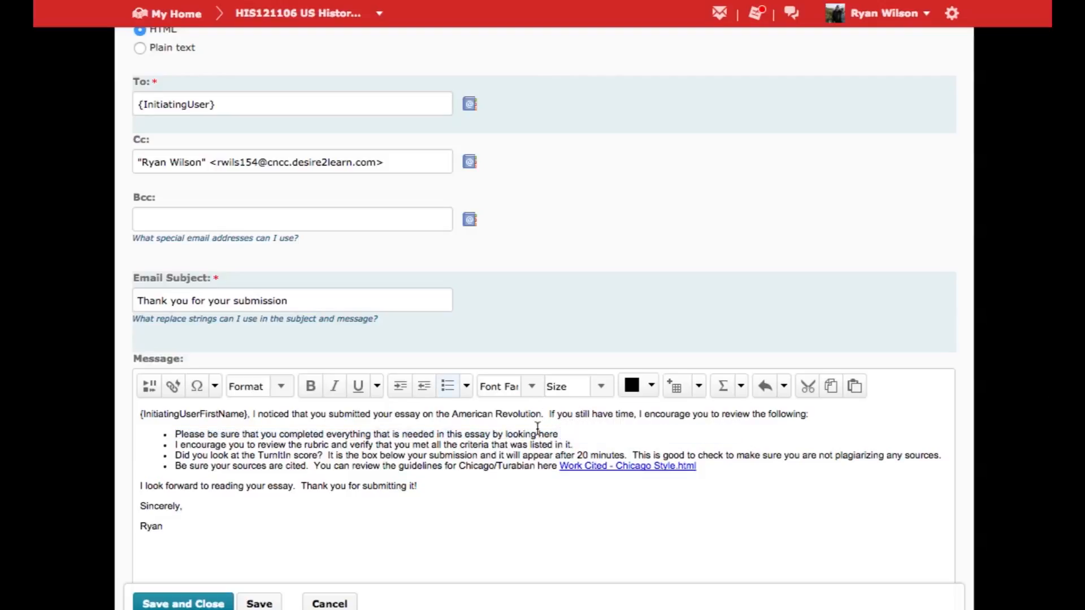
Insert a content quicklink to Essay Instructions and Guidelines from the Essay Information module at the end of the first bullet.
left_click(173, 386)
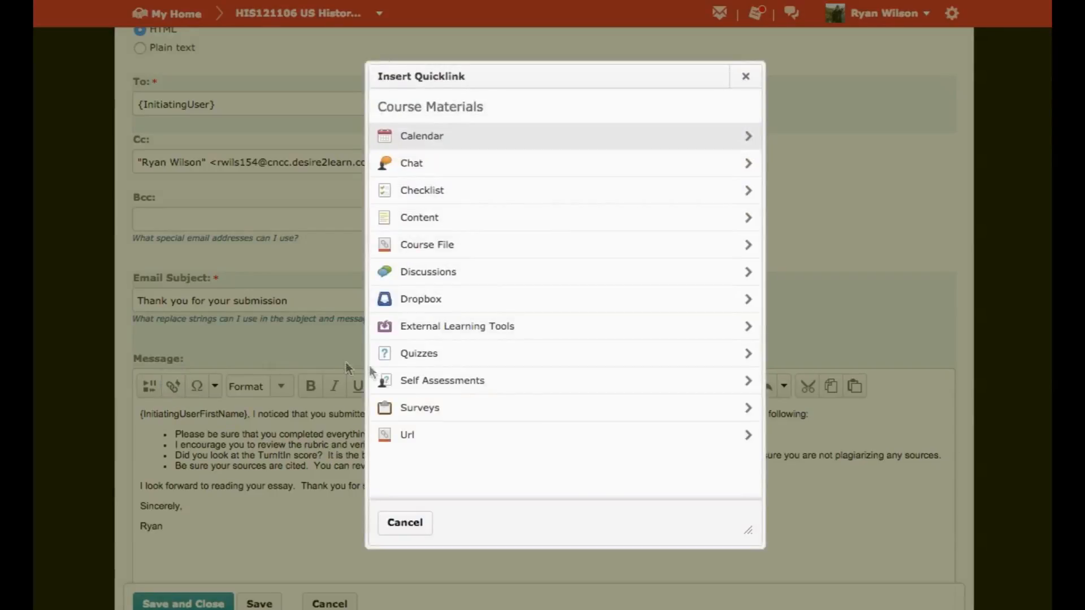
left_click(434, 215)
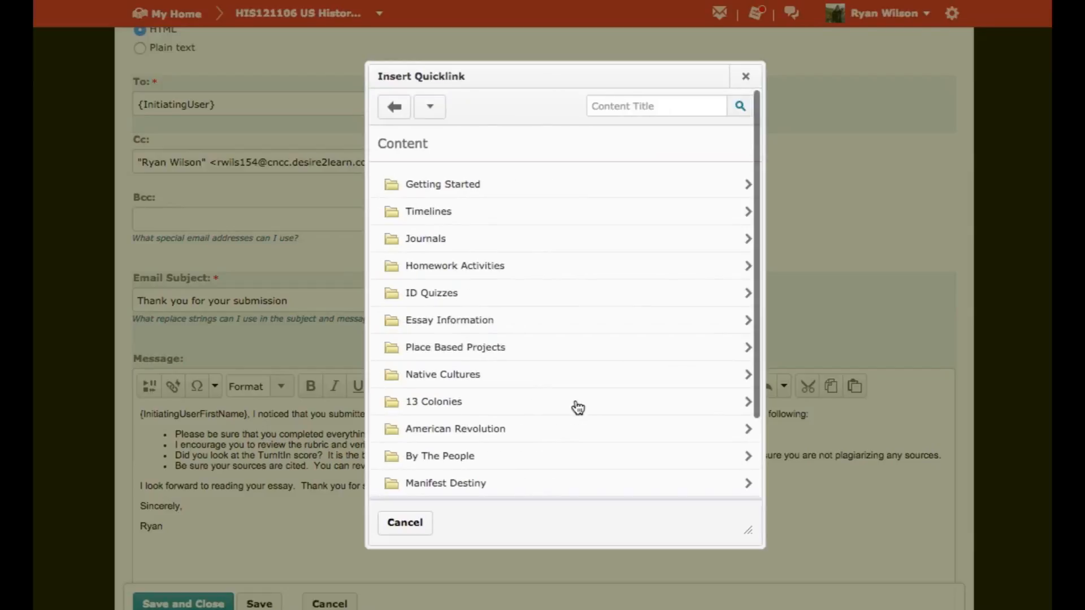
scroll(578, 407, "down", 5)
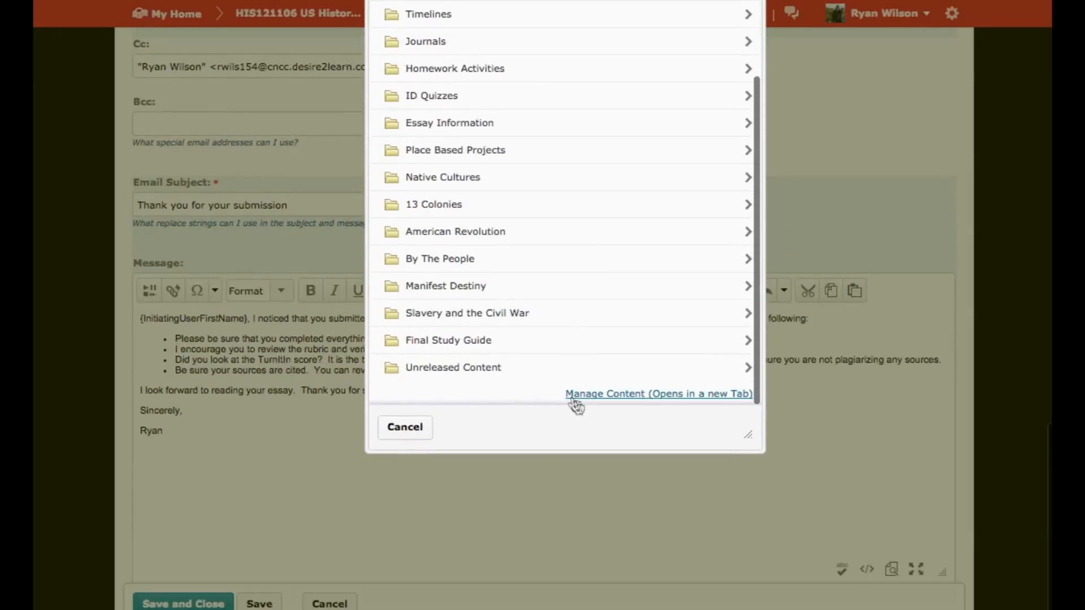
scroll(551, 282, "up", 5)
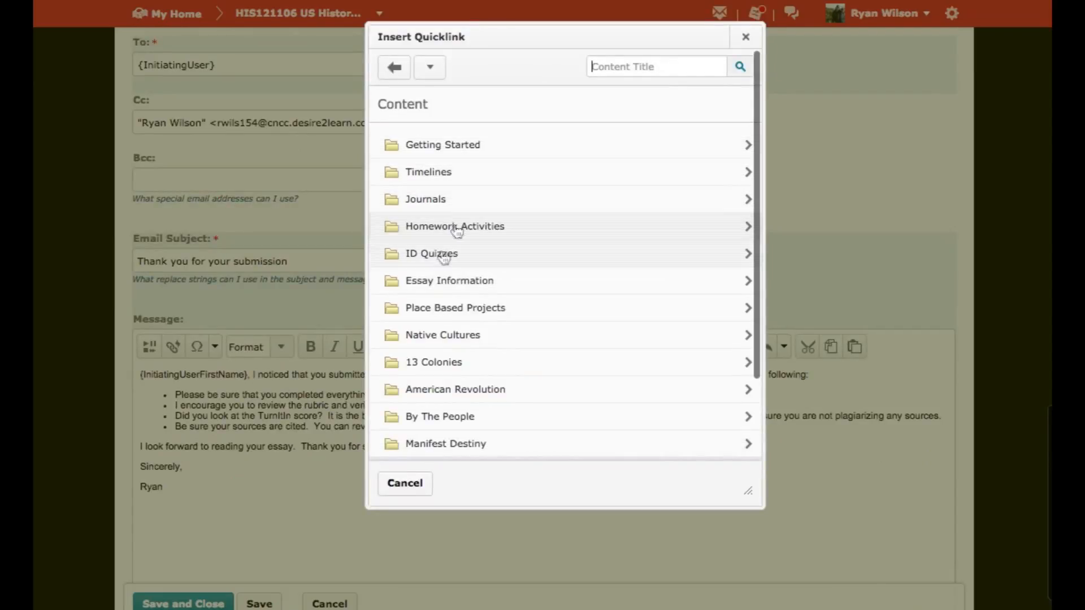
left_click(436, 281)
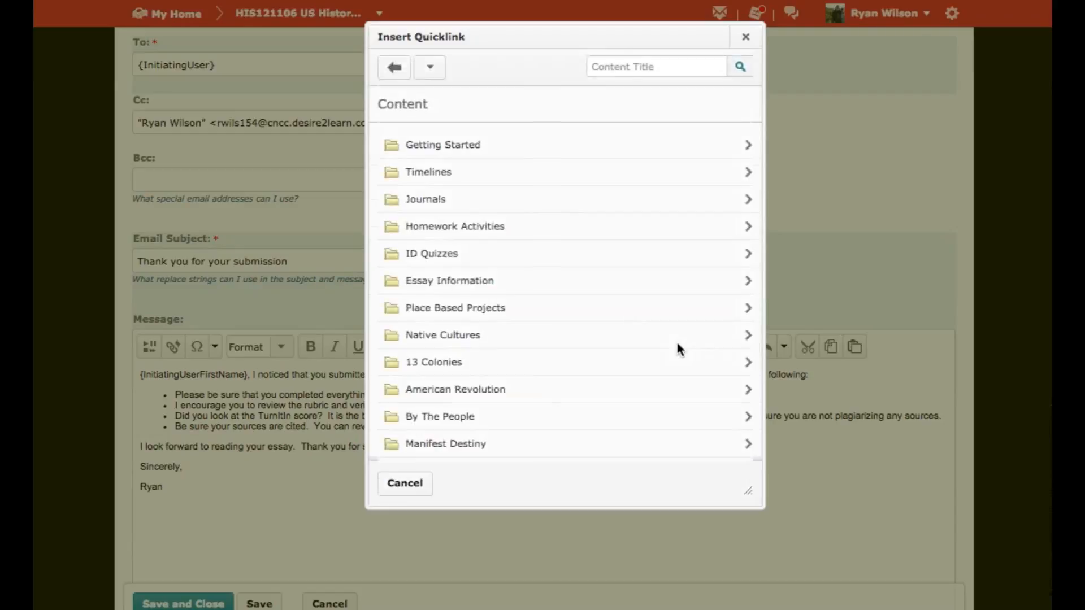
left_click(416, 241)
left_click(401, 83)
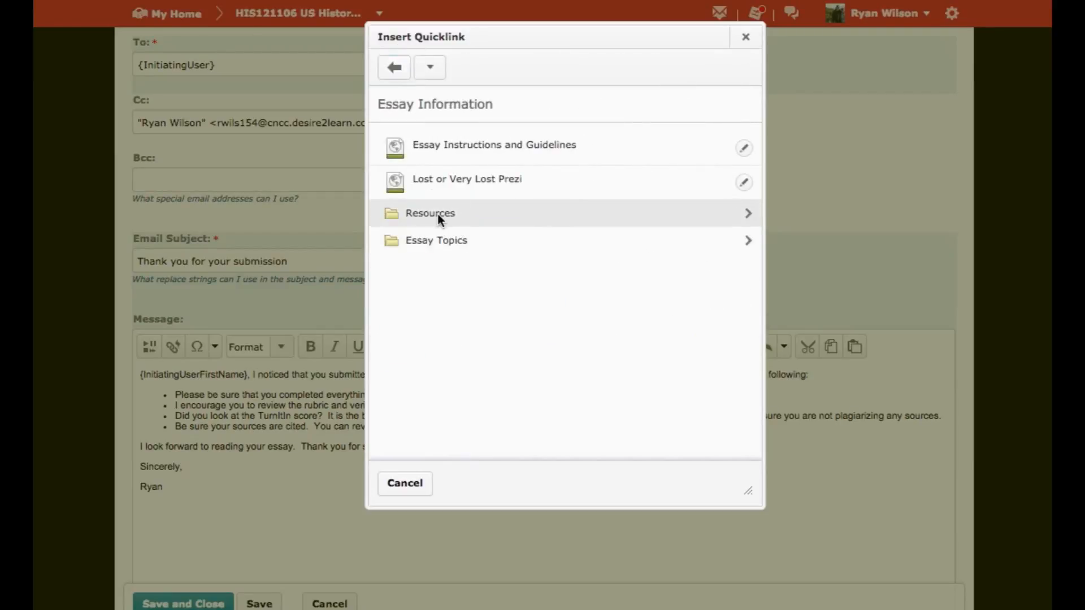
left_click(437, 213)
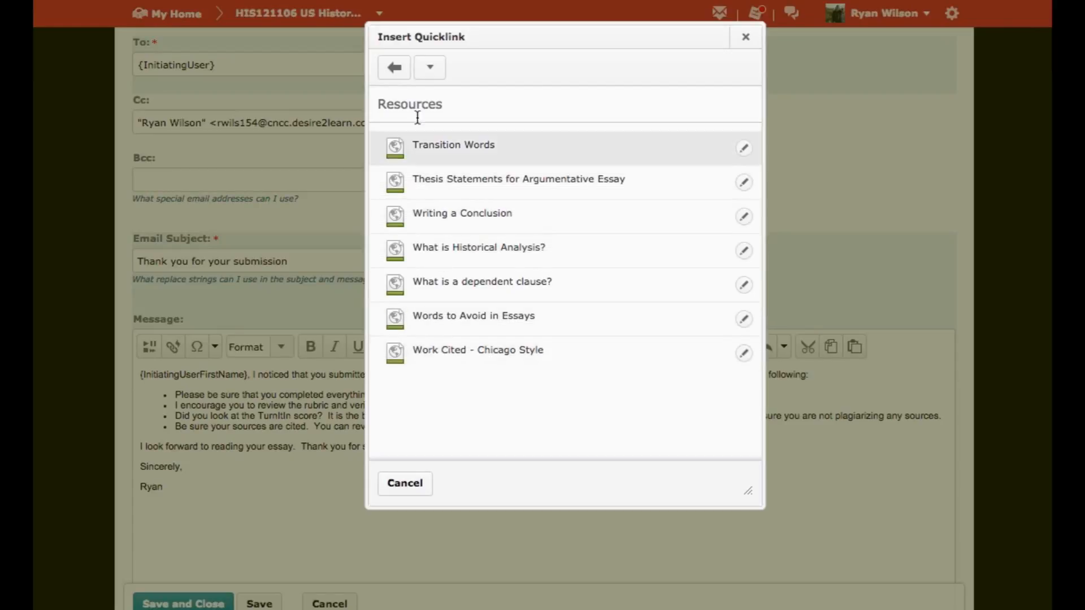
left_click(395, 68)
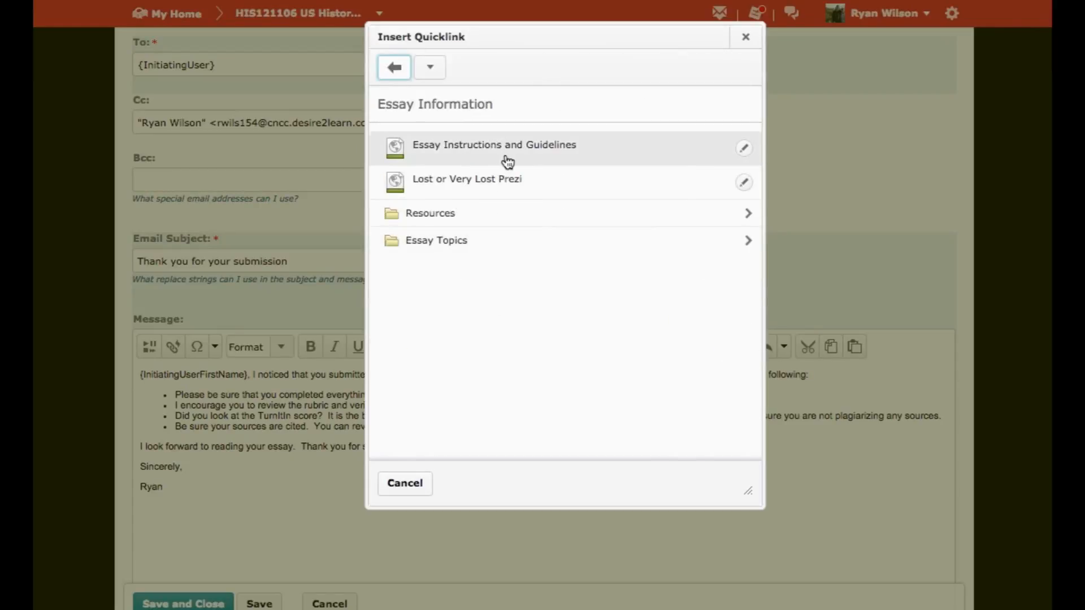
left_click(504, 153)
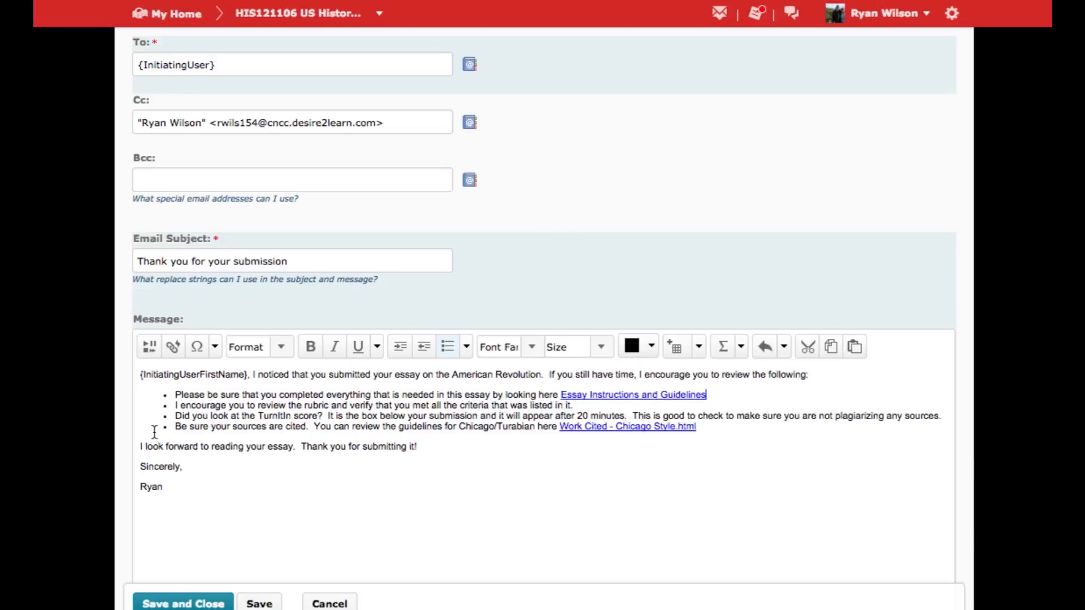
Replace the link in the last bullet with a content quicklink to Work Cited - Chicago Style from Essay Information's Resources folder.
left_click_drag(699, 427, 560, 430)
key("BackSpace")
left_click(173, 347)
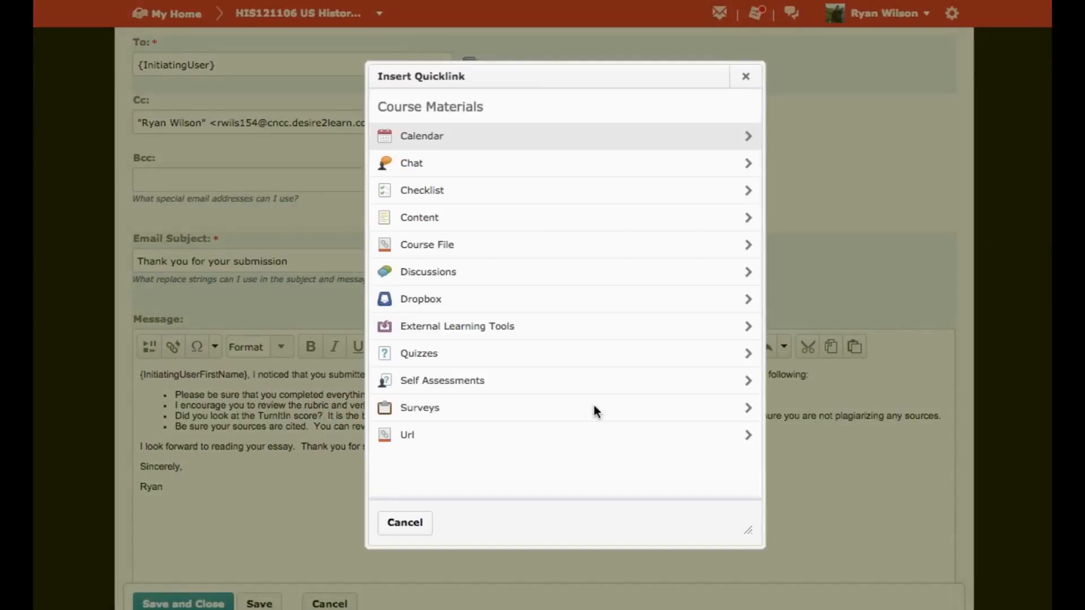
left_click(462, 224)
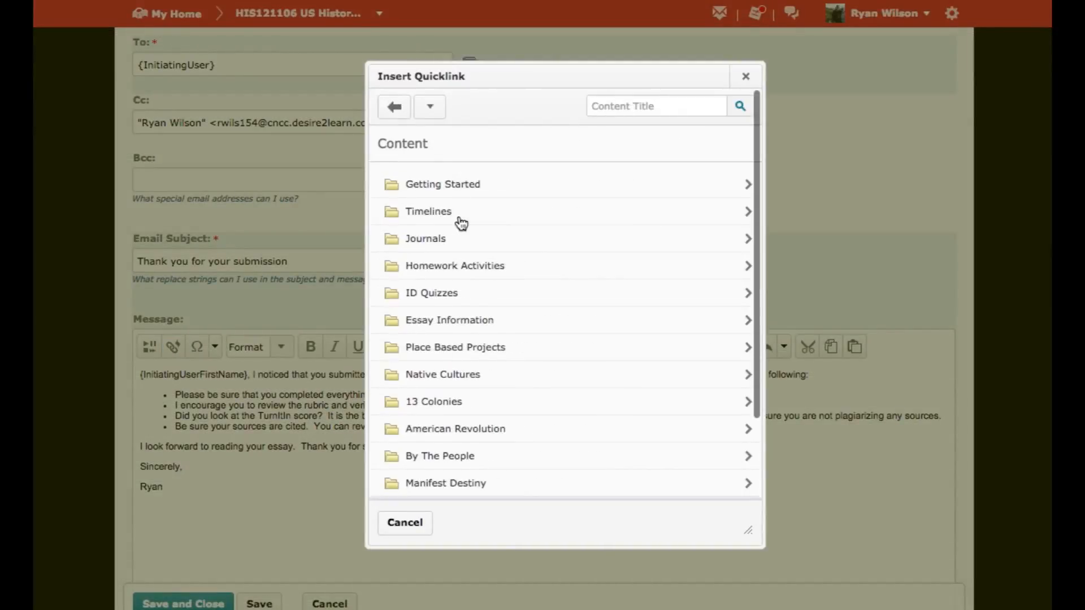
left_click(437, 321)
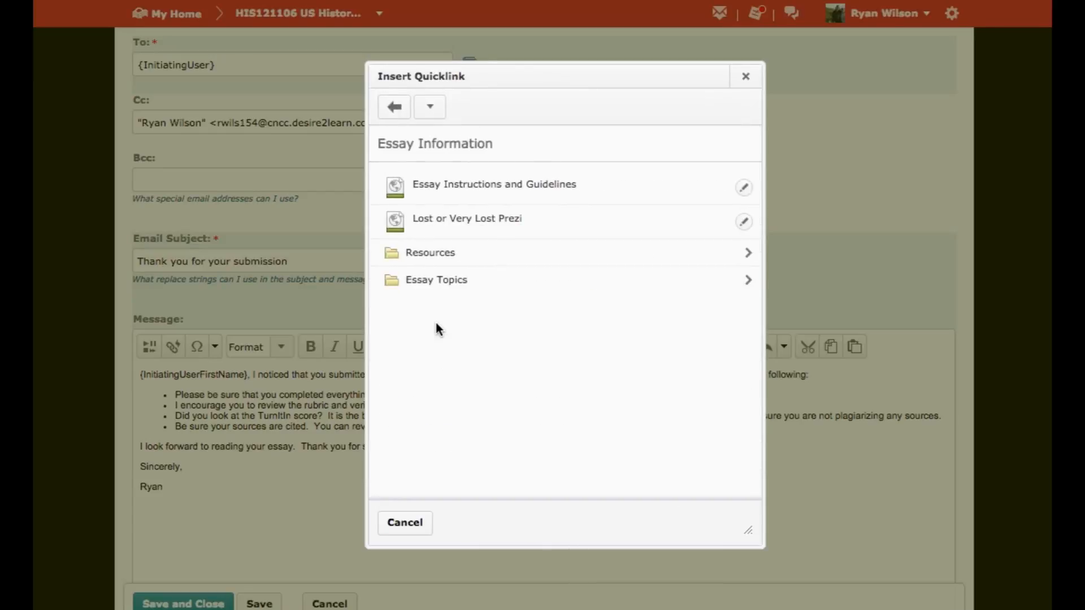
left_click(418, 257)
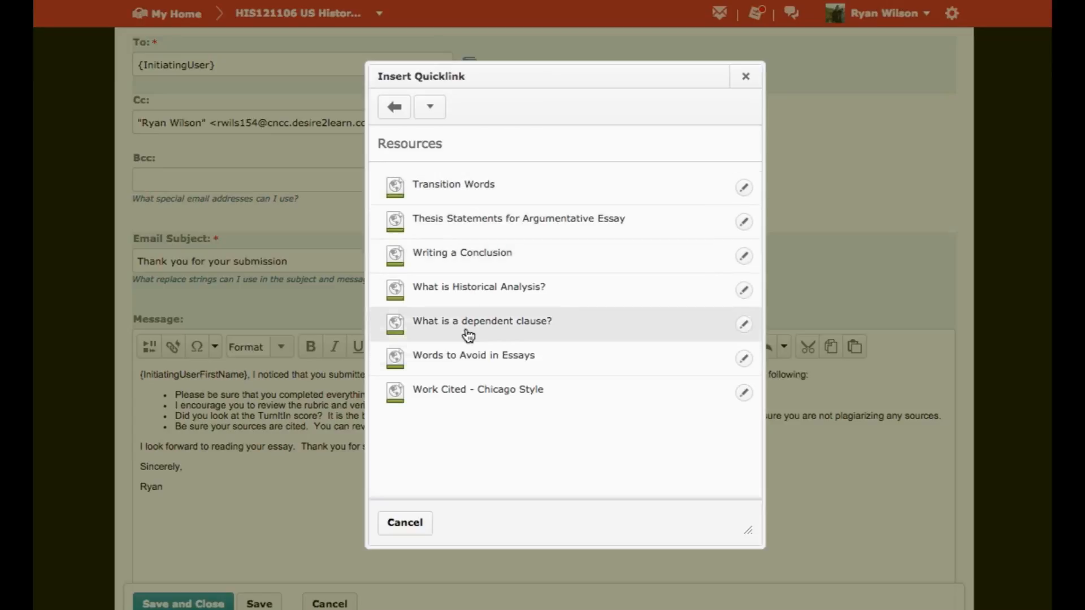
left_click(446, 391)
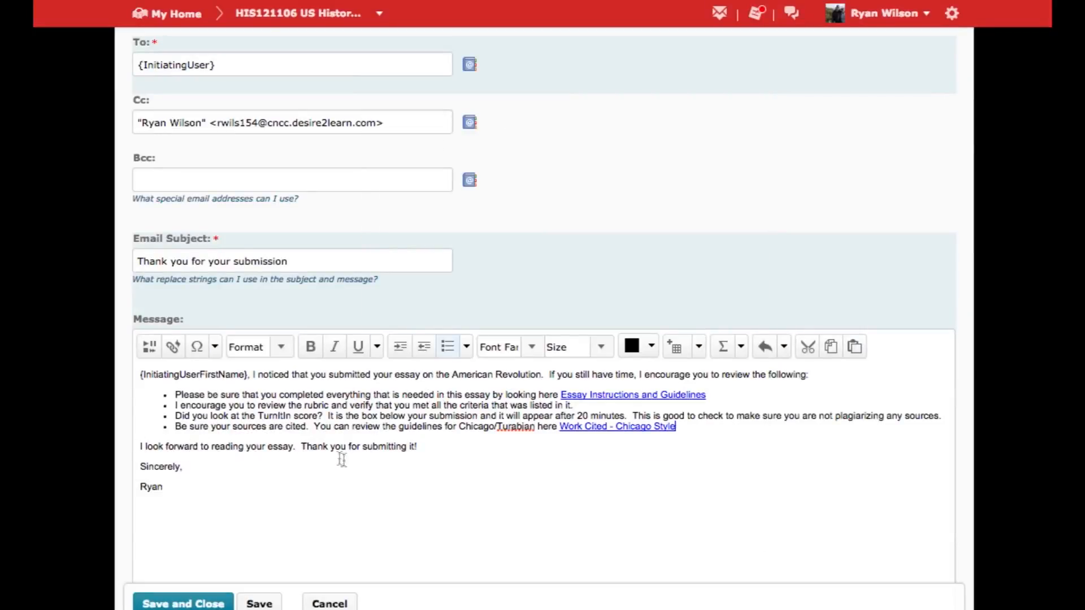
Save and close the agent, and enable Notify Students of Resources in the agent list.
scroll(250, 535, "down", 2)
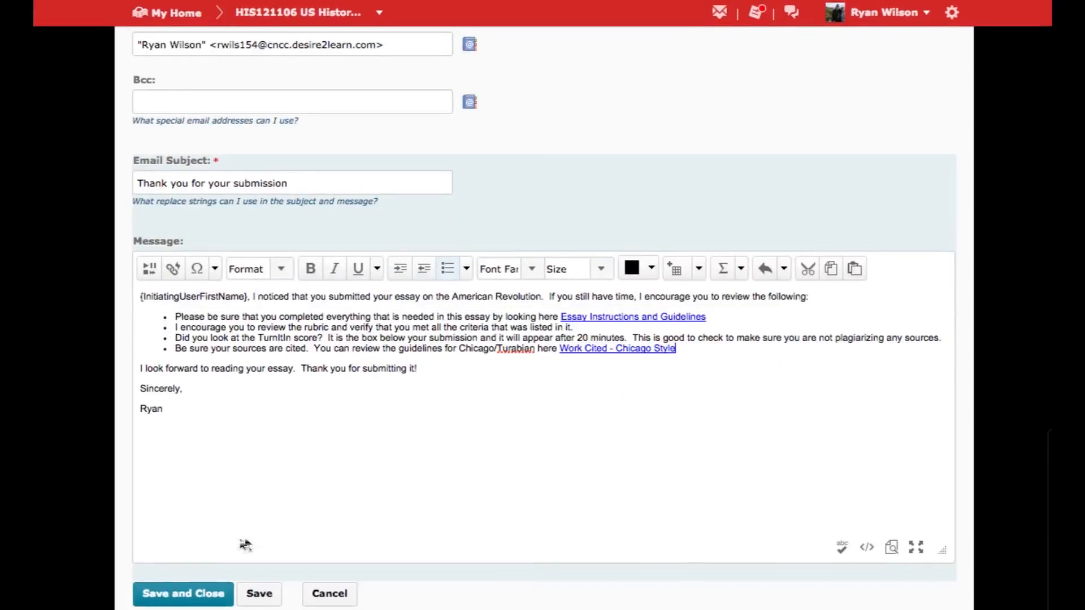
left_click(182, 595)
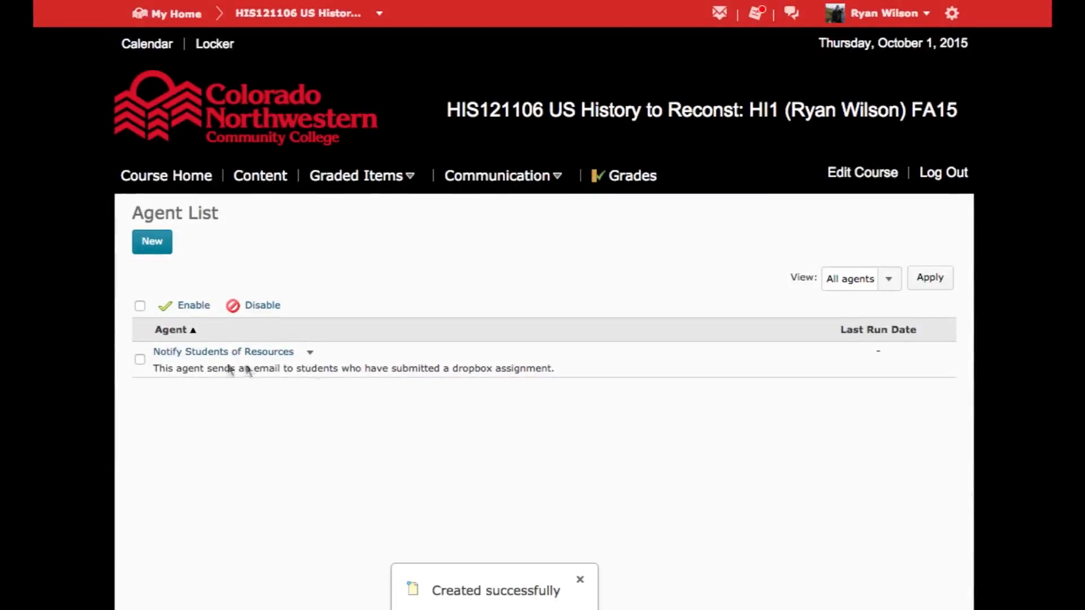
left_click(140, 360)
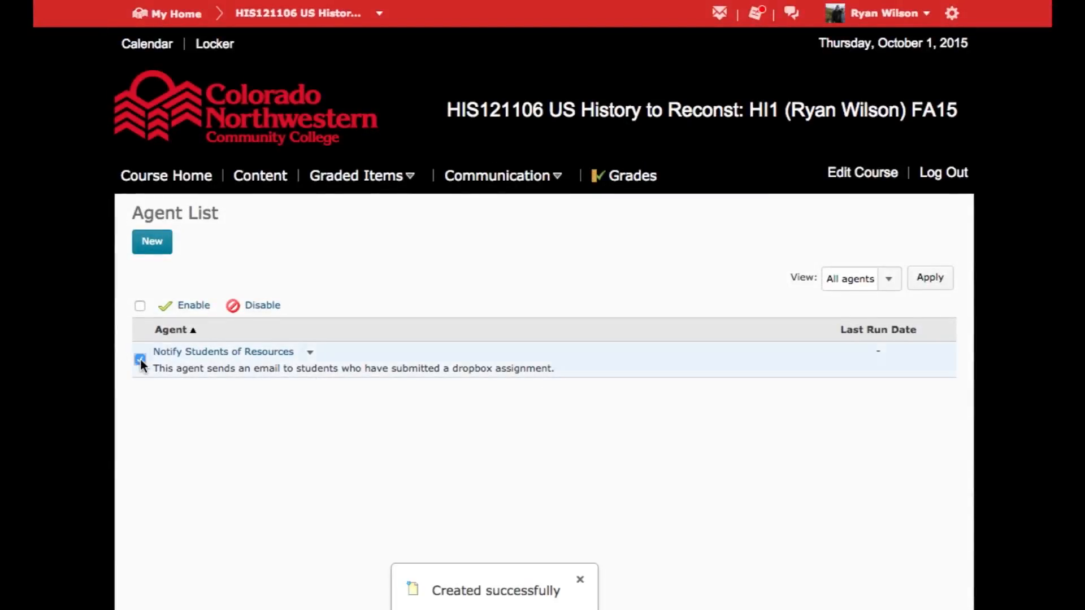
left_click(194, 306)
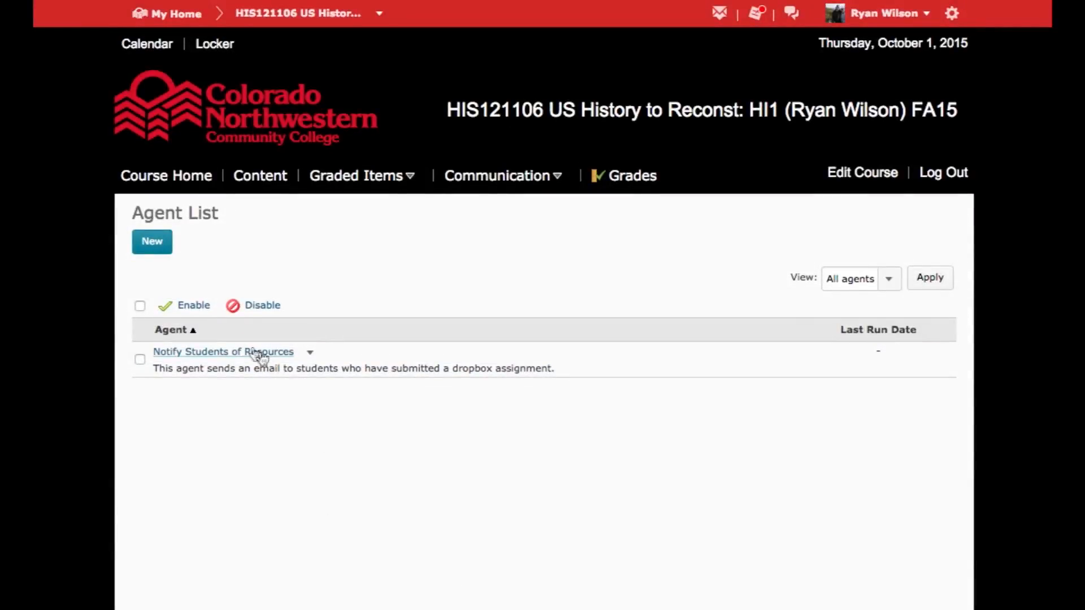
Review the Notify Students of Resources agent's status, release condition, schedule and email message, and leave without saving changes.
left_click(253, 355)
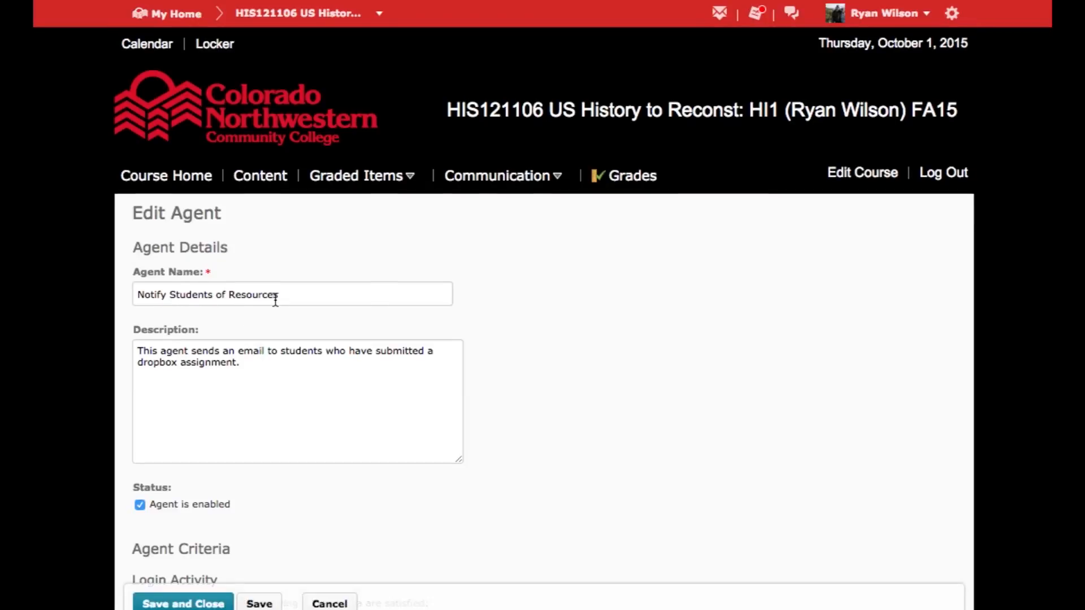
scroll(276, 300, "down", 1)
scroll(276, 299, "down", 2)
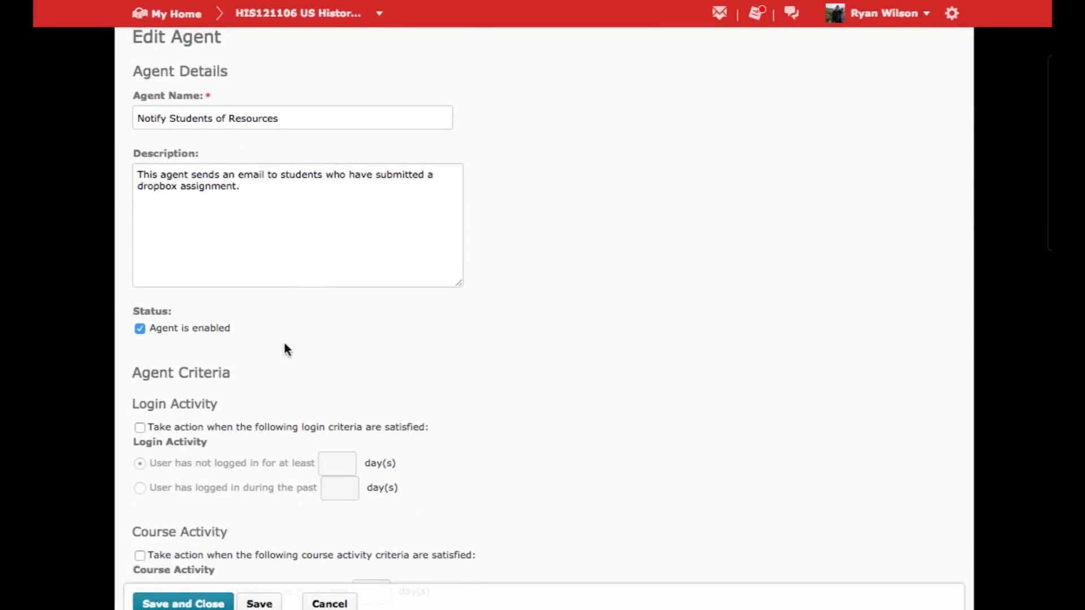
scroll(283, 348, "down", 5)
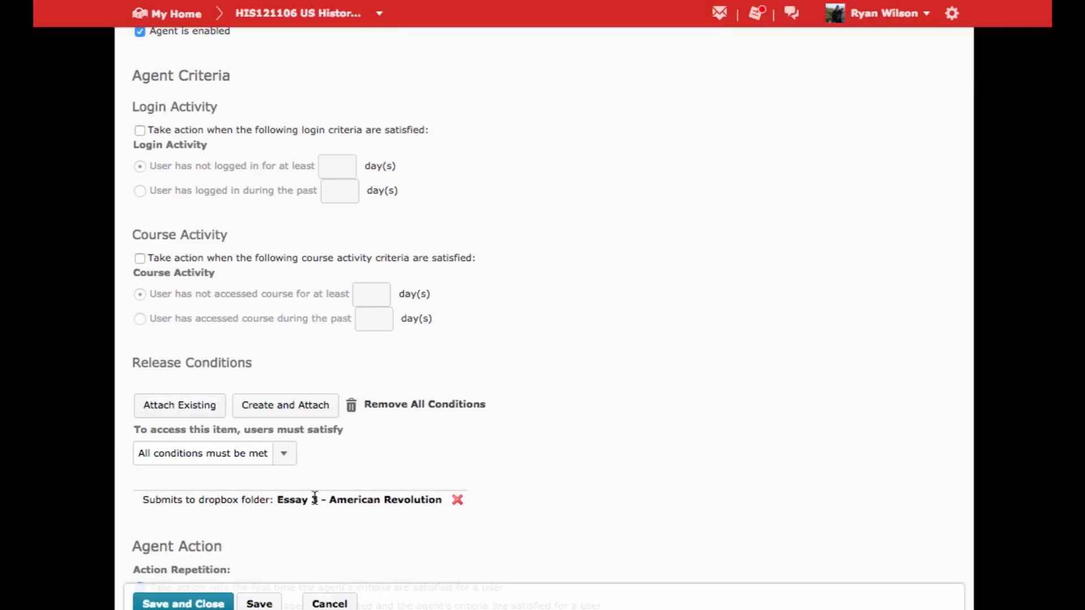
scroll(559, 492, "down", 7)
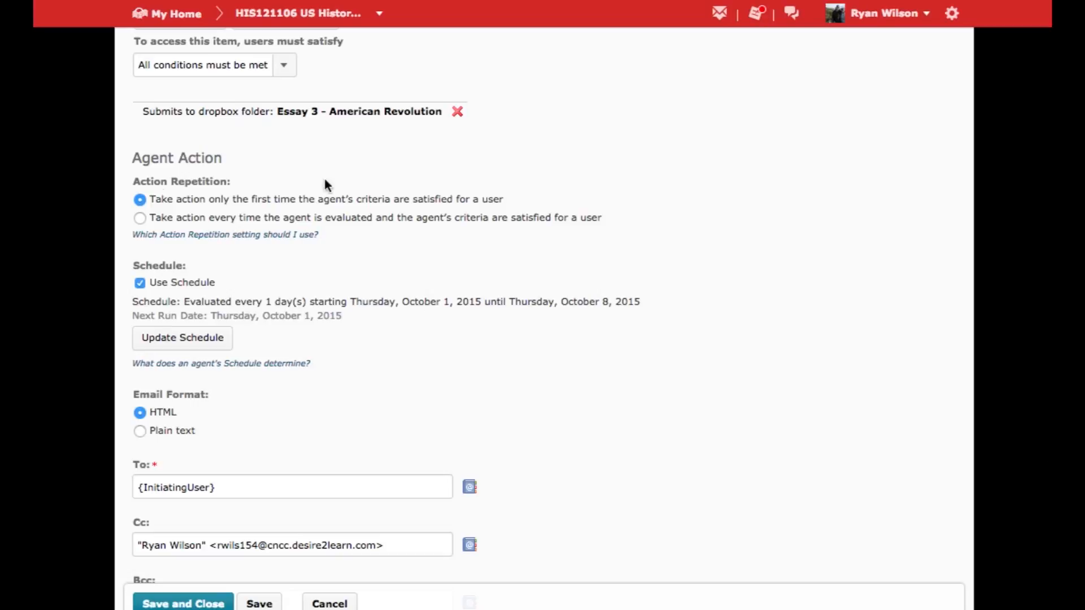
scroll(368, 388, "down", 8)
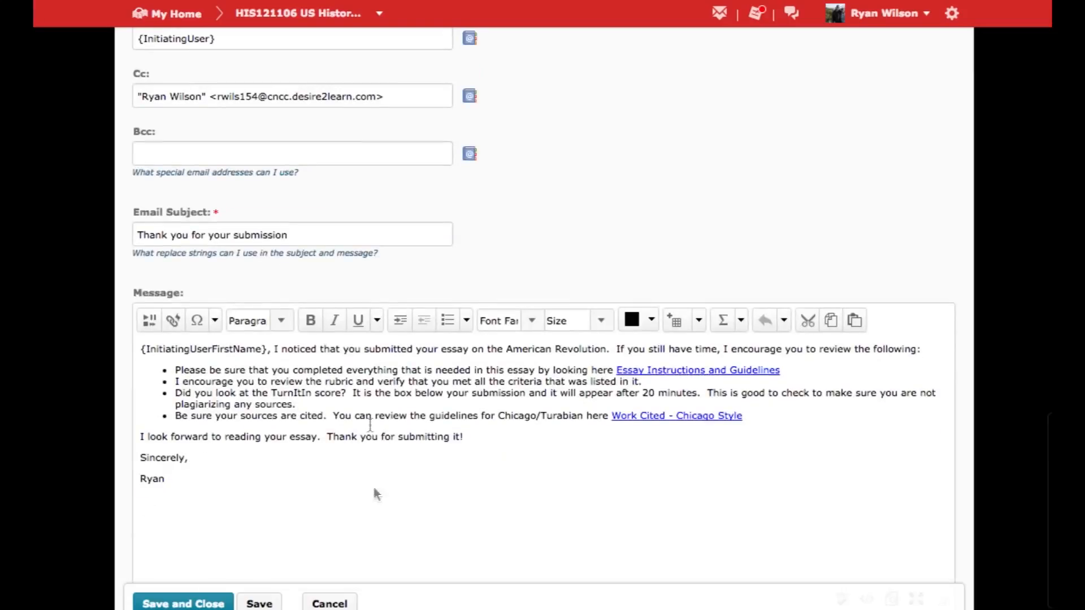
left_click(334, 604)
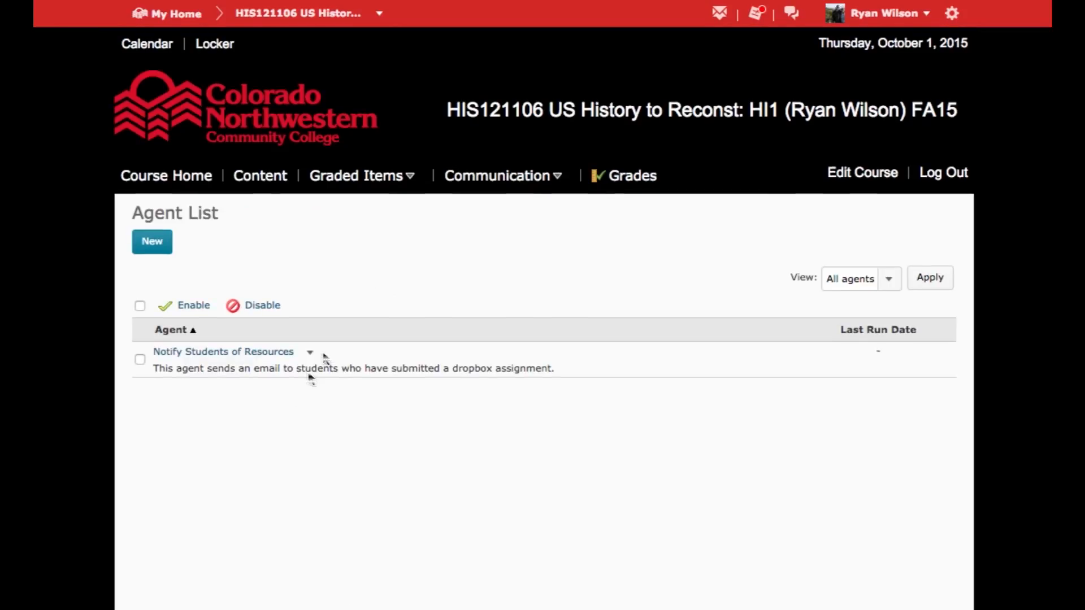
left_click(311, 353)
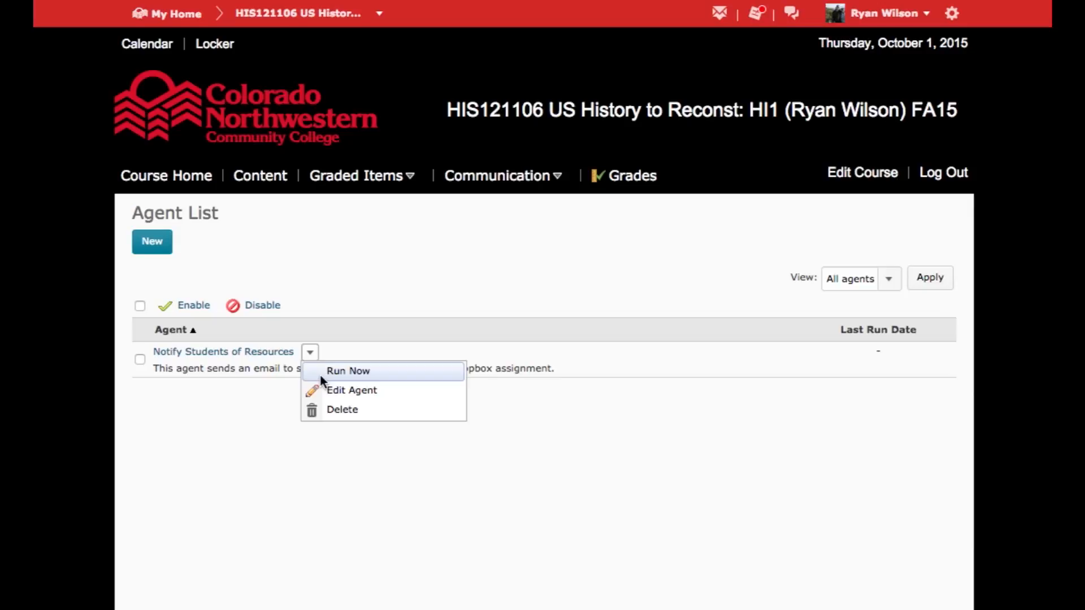
left_click(263, 453)
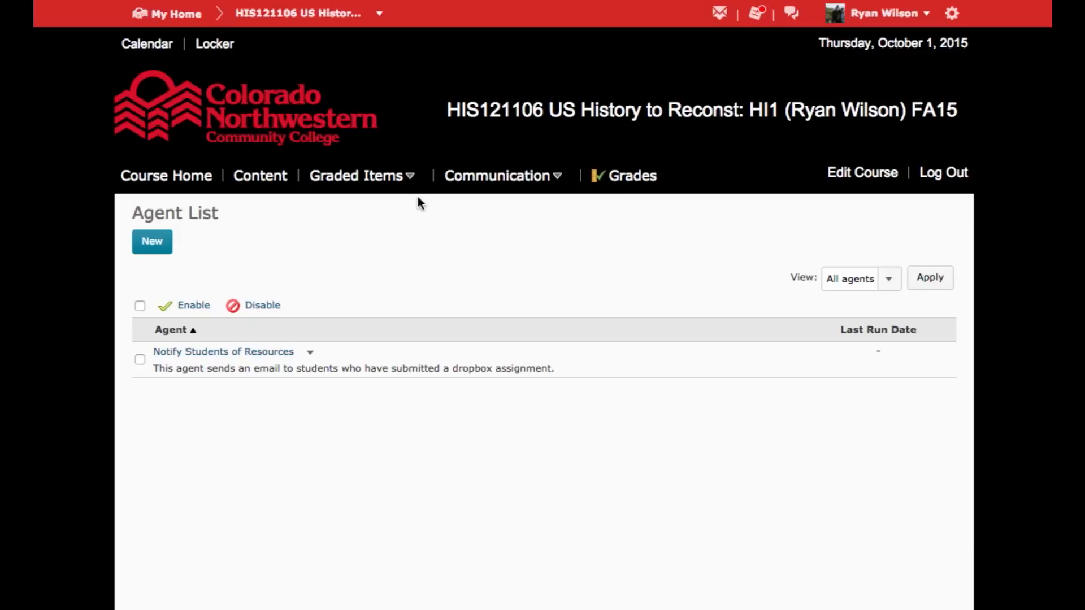
left_click(401, 175)
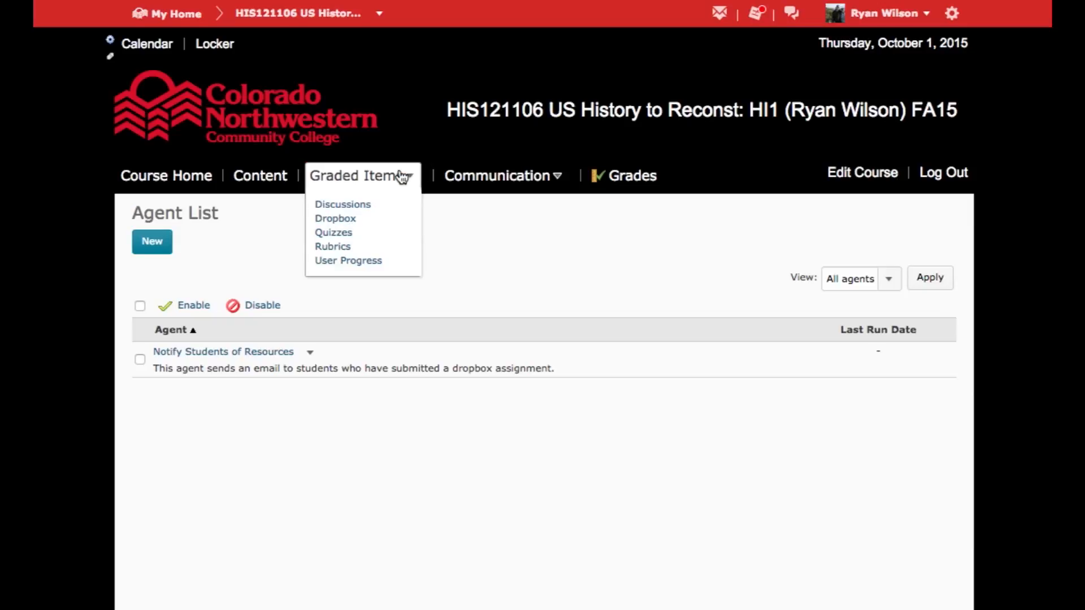
Impersonate the CNCC test student account from the course Classlist and confirm the session switch.
left_click(497, 180)
left_click(474, 247)
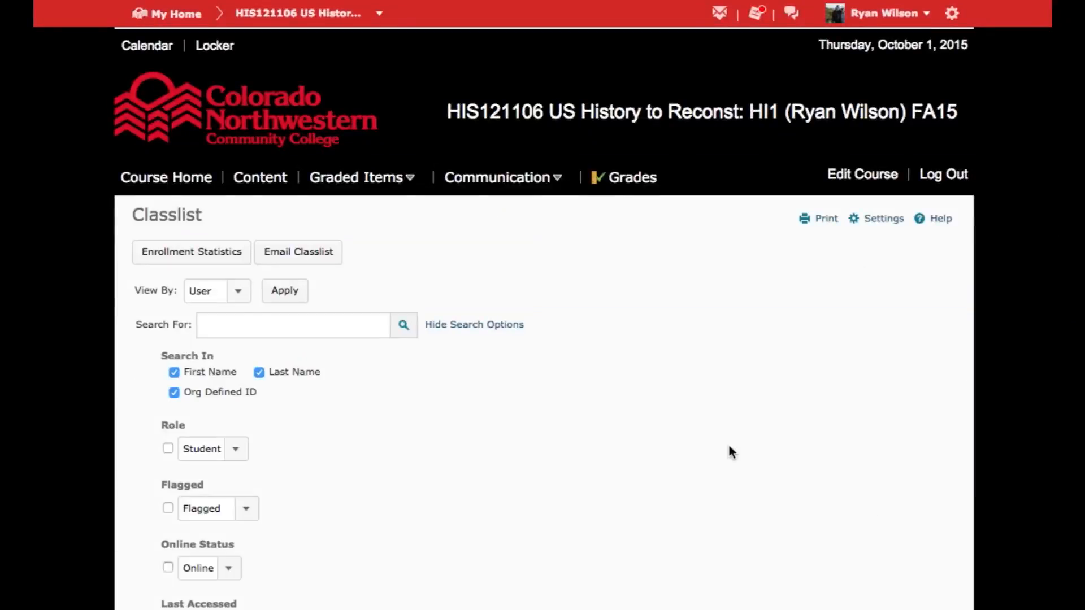
scroll(429, 455, "down", 10)
scroll(430, 448, "down", 6)
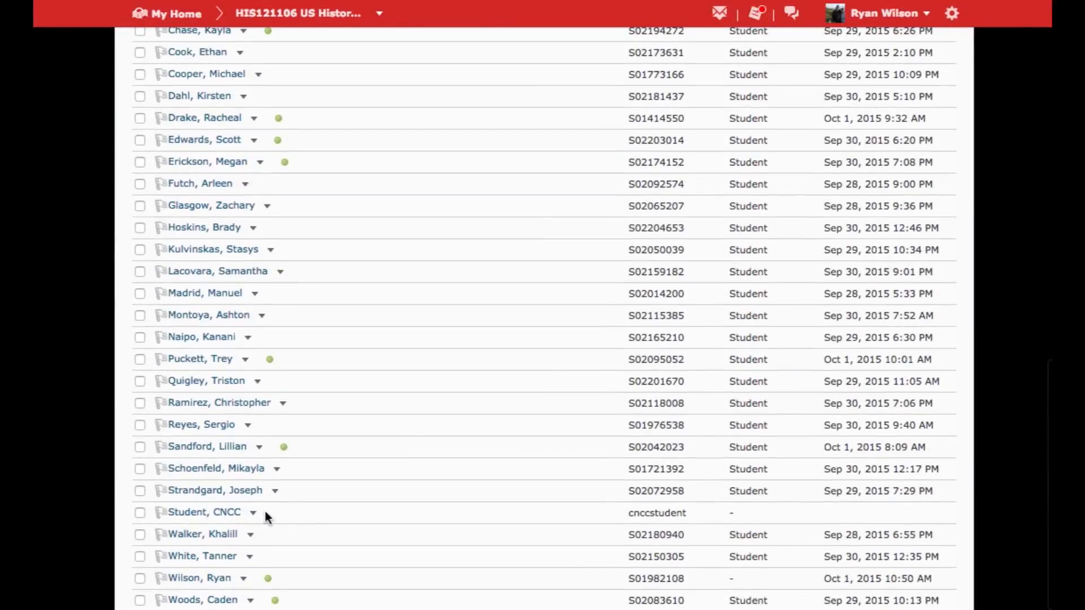
left_click(253, 512)
left_click(295, 436)
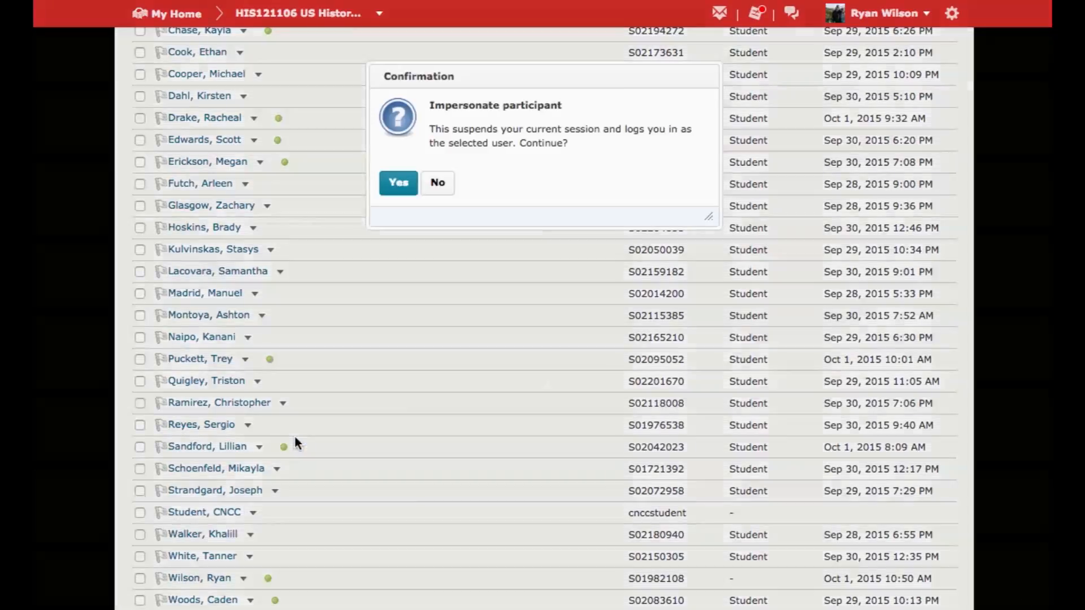
left_click(398, 182)
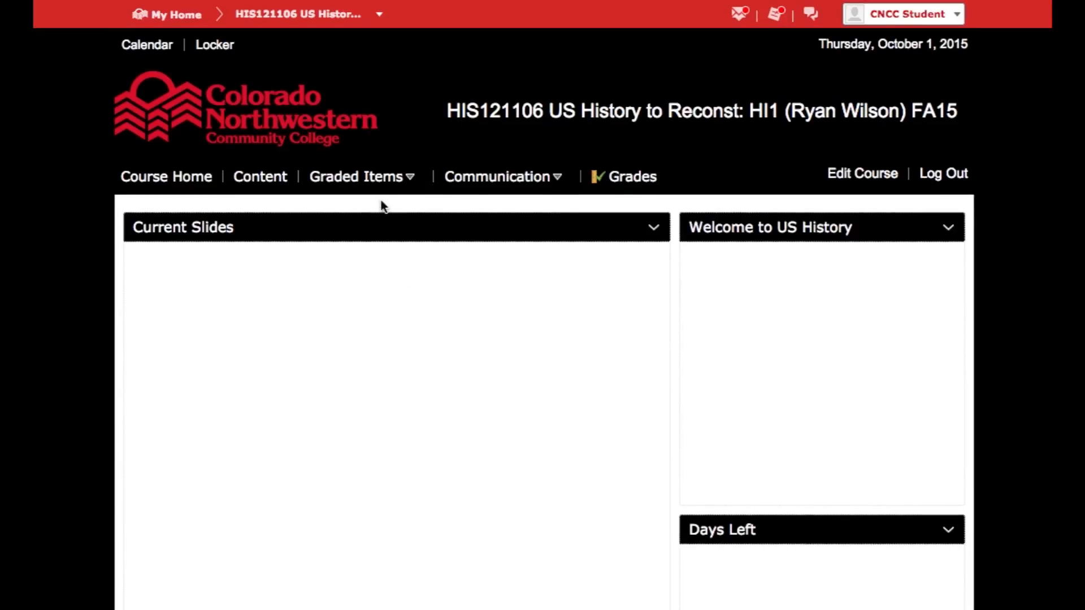
Open the course's Dropbox folders as the student and check the availability of Essay 3 - American Revolution.
left_click(359, 178)
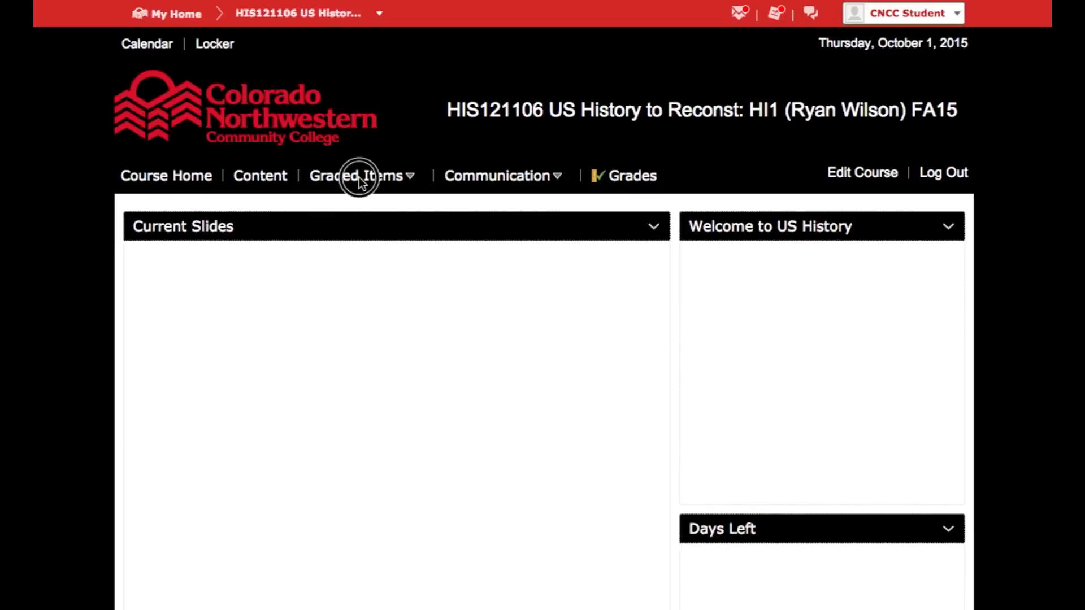
left_click(335, 221)
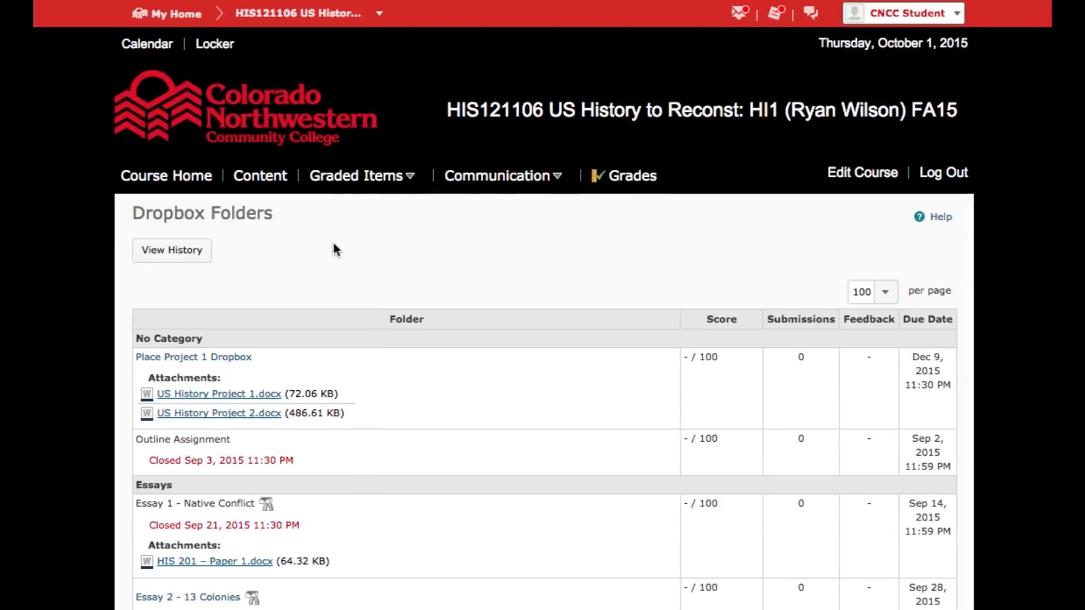
scroll(326, 514, "down", 3)
scroll(325, 514, "down", 2)
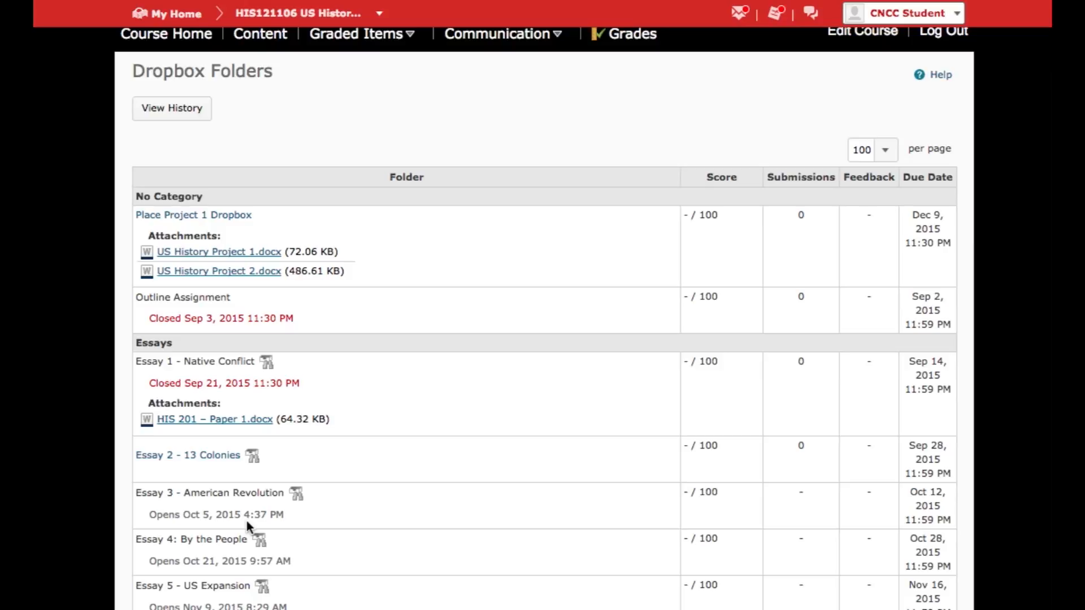
Open the "Thank you for submitting Essay #2" email in the student's inbox and read the message with its resource links.
left_click(741, 13)
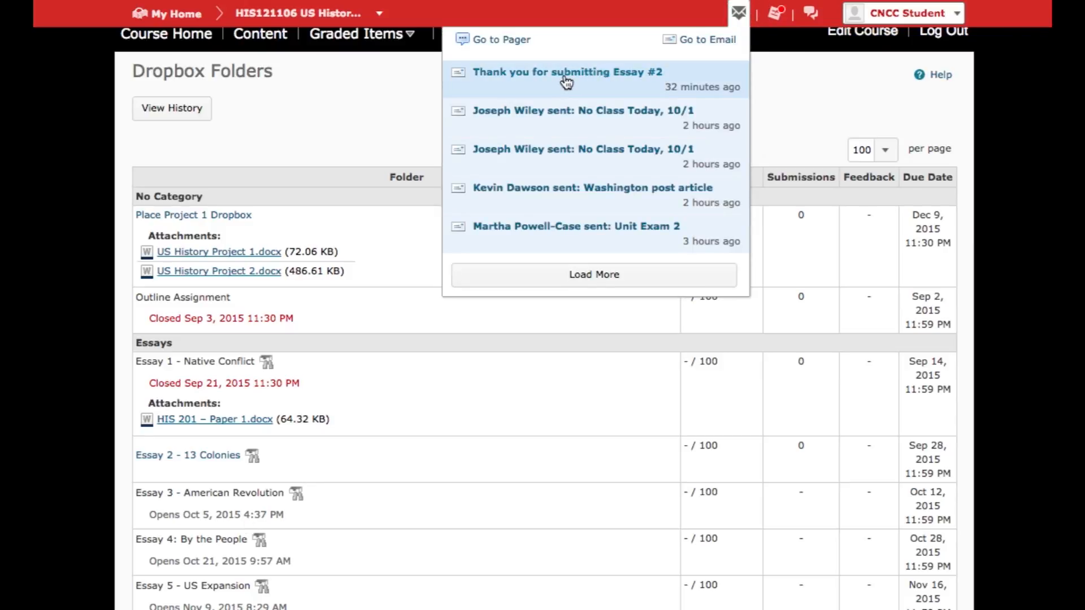
left_click(566, 82)
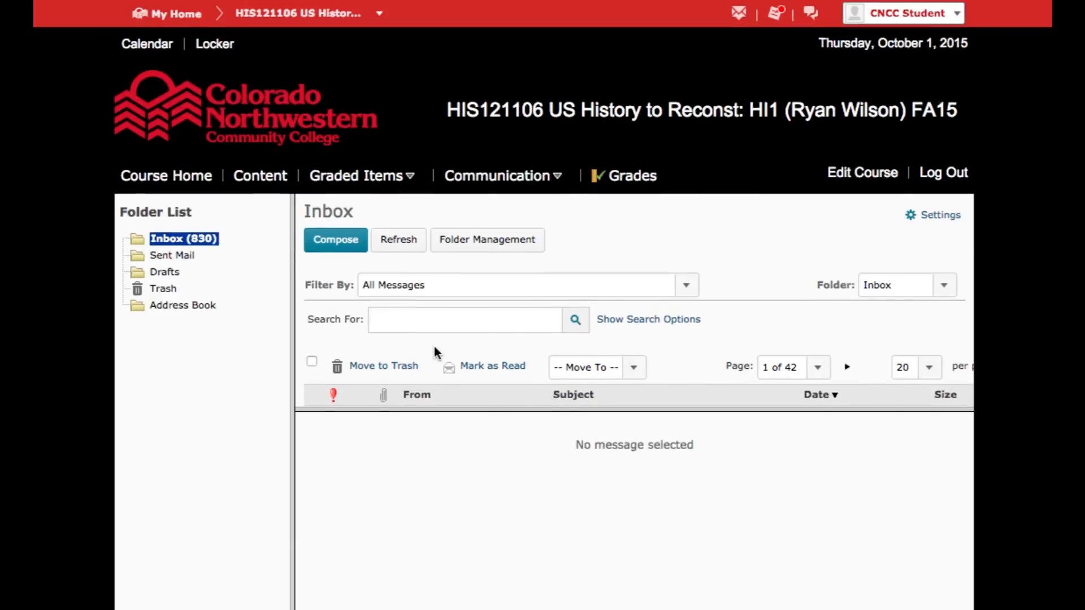
scroll(434, 347, "down", 3)
left_click(571, 265)
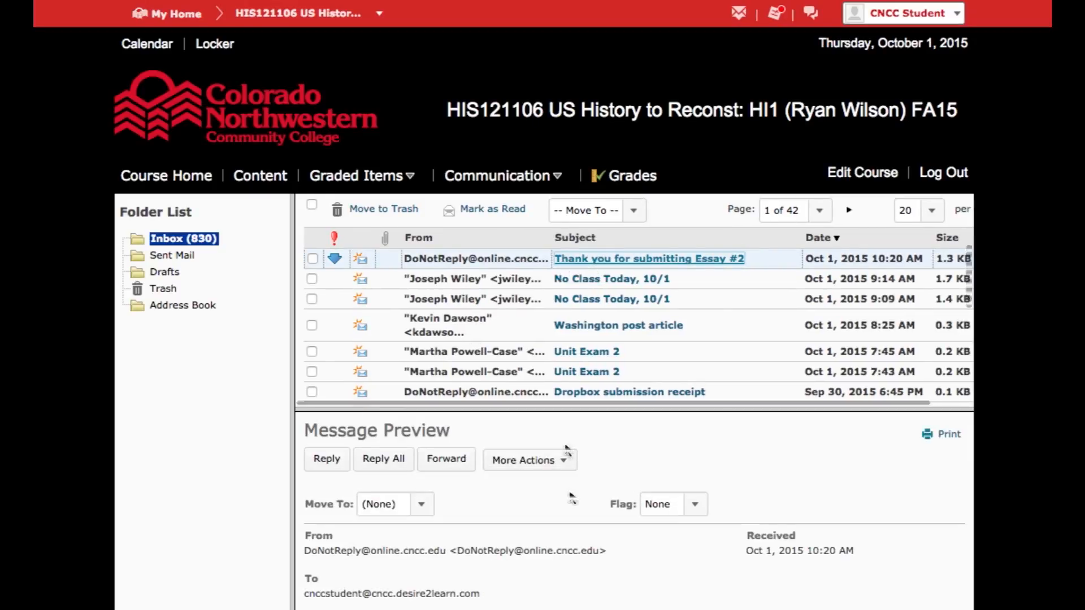
scroll(463, 452, "down", 5)
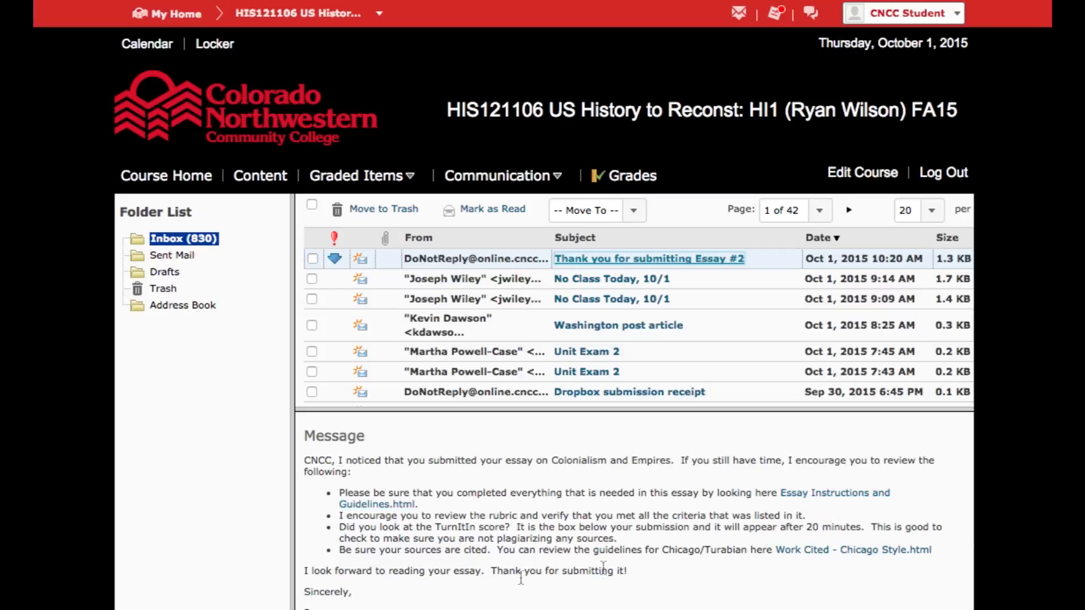
scroll(620, 567, "down", 1)
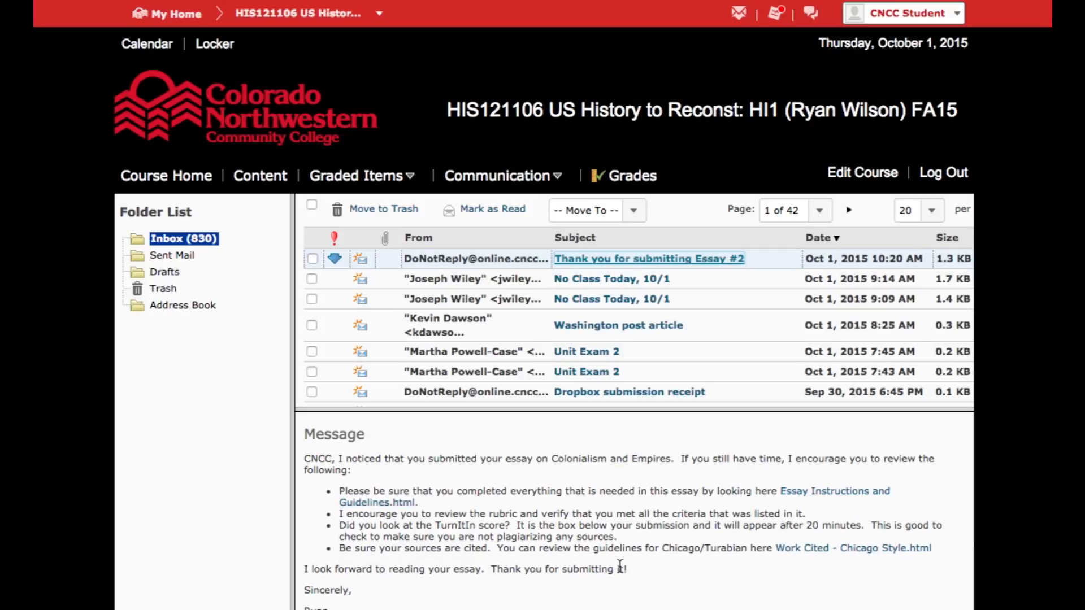
Switch to the Word handout on Intelligent Agents and read through its replacement fields, five potential uses and Sanity Check section.
key("super+Tab")
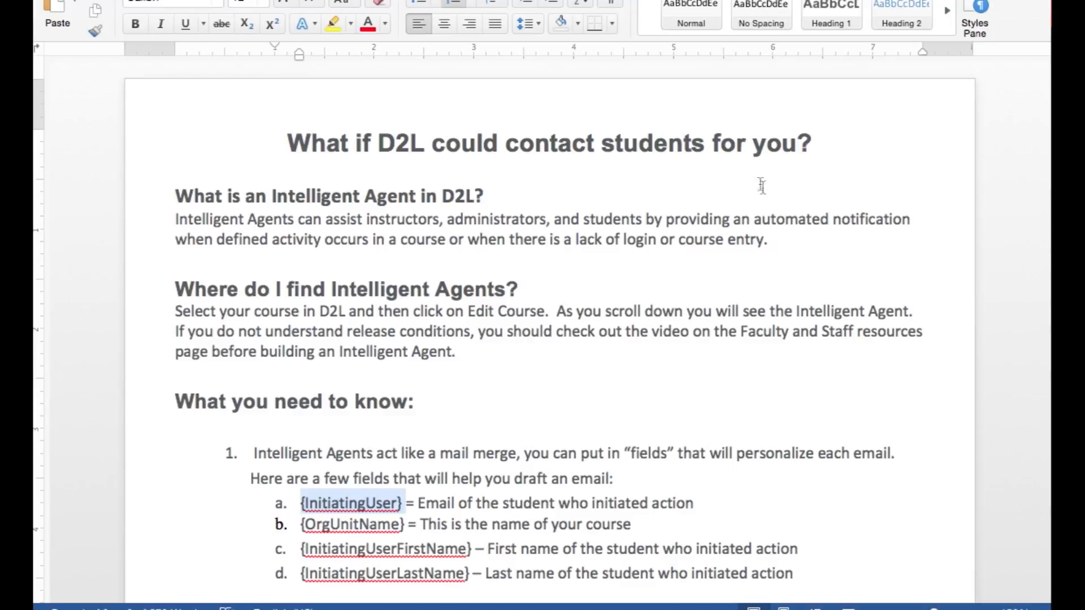
scroll(699, 440, "down", 5)
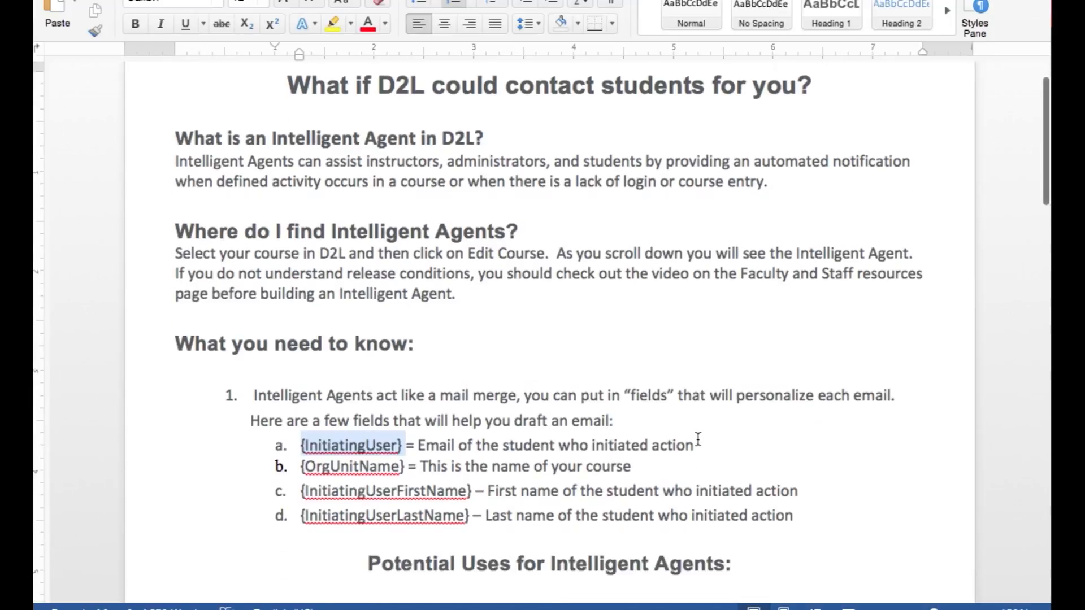
scroll(698, 440, "down", 5)
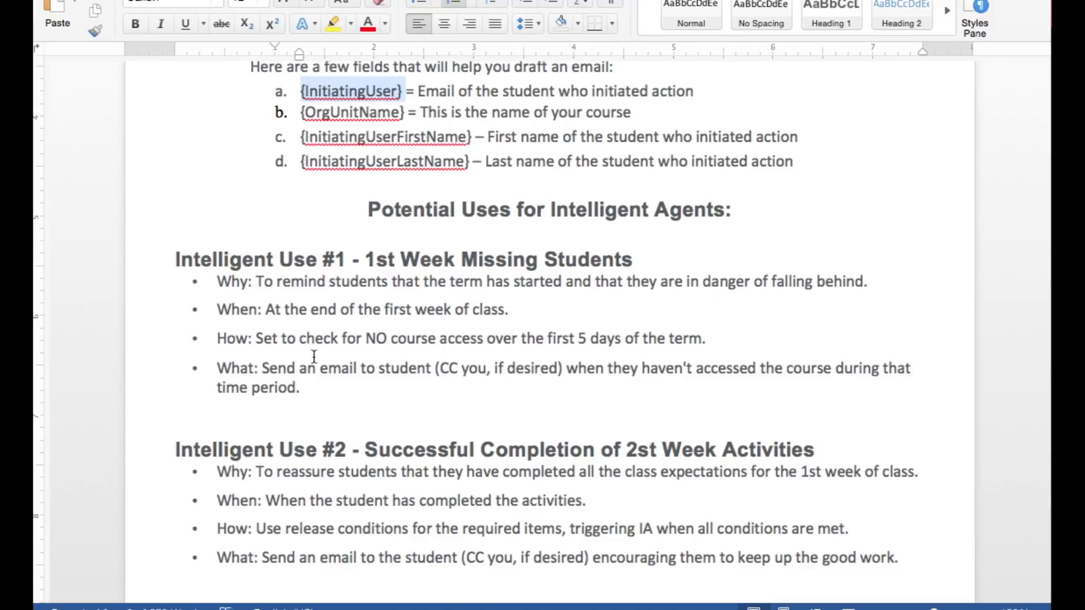
scroll(501, 380, "down", 3)
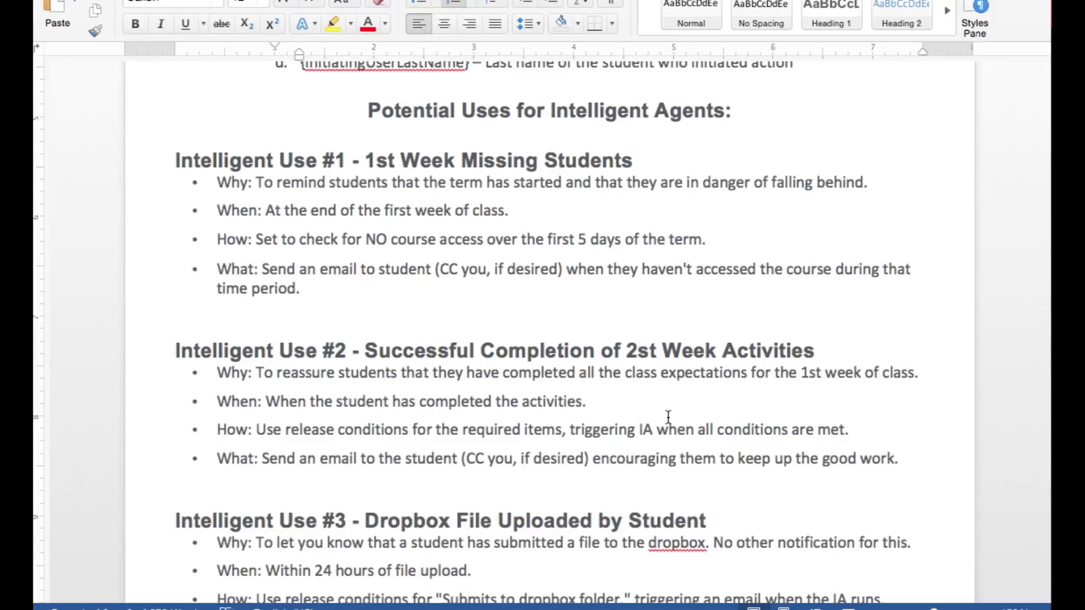
scroll(668, 417, "down", 3)
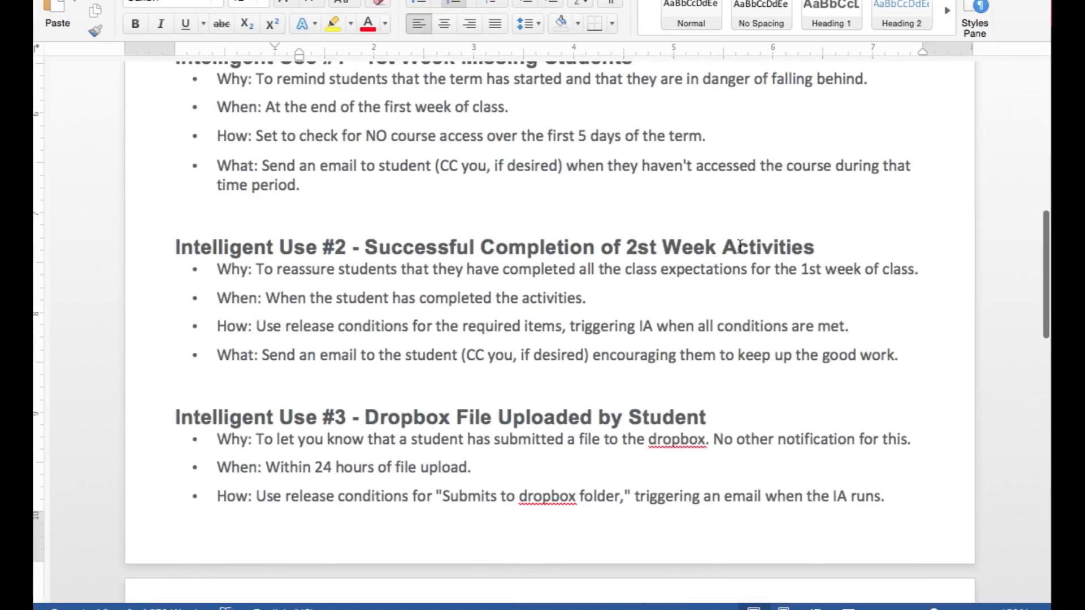
scroll(740, 246, "down", 5)
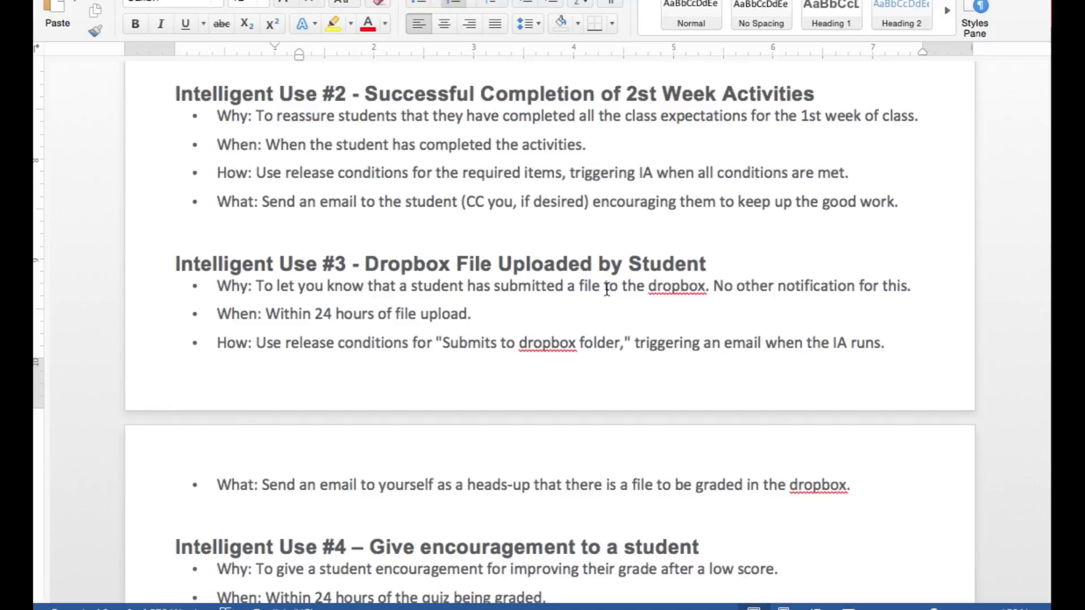
scroll(619, 288, "down", 7)
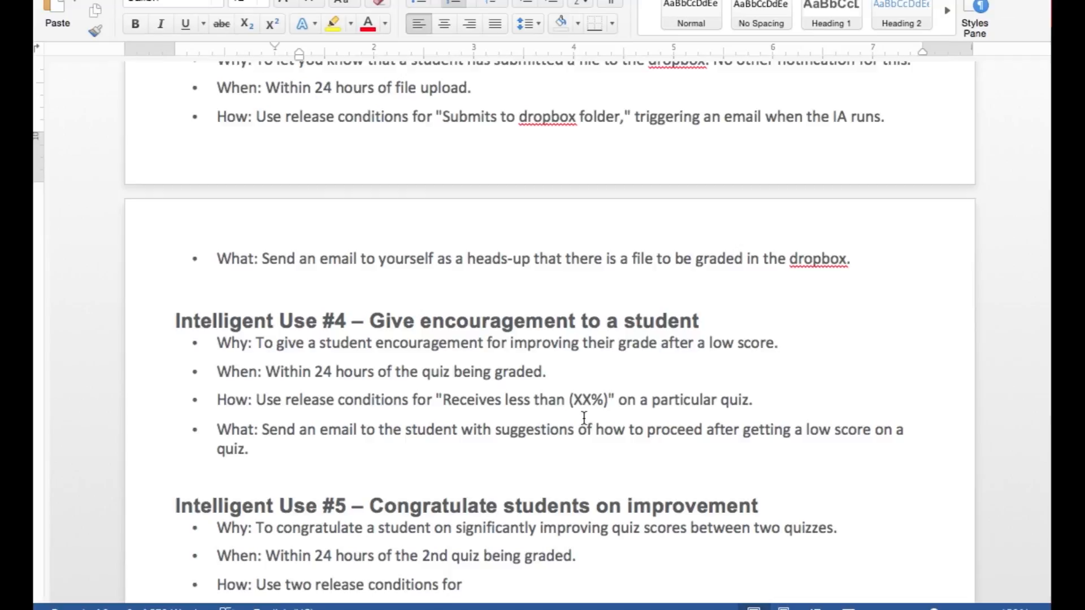
scroll(584, 418, "down", 2)
scroll(584, 418, "down", 5)
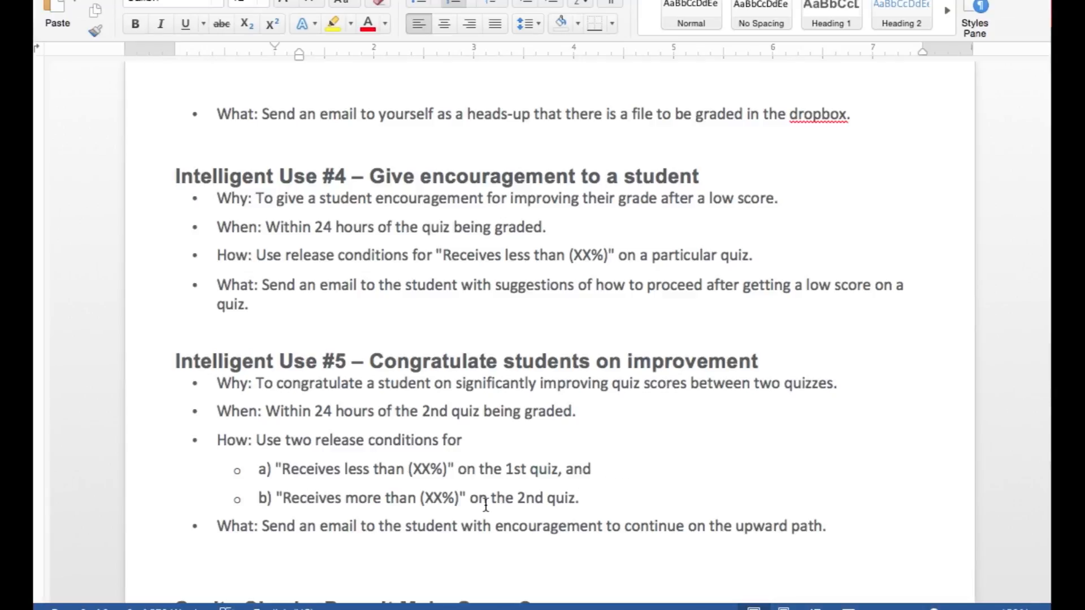
scroll(485, 504, "down", 10)
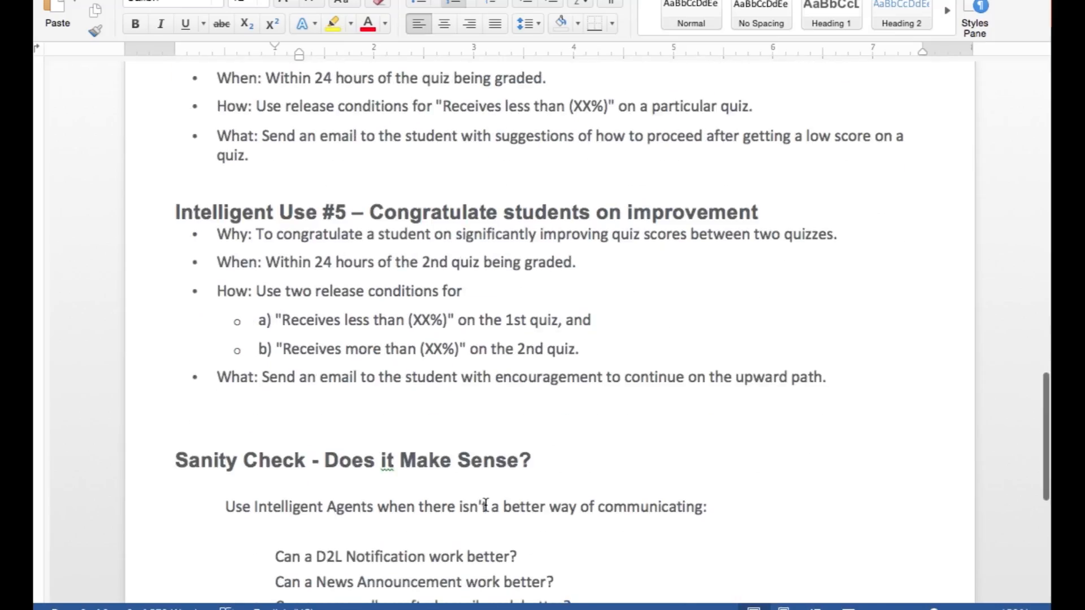
scroll(587, 407, "down", 3)
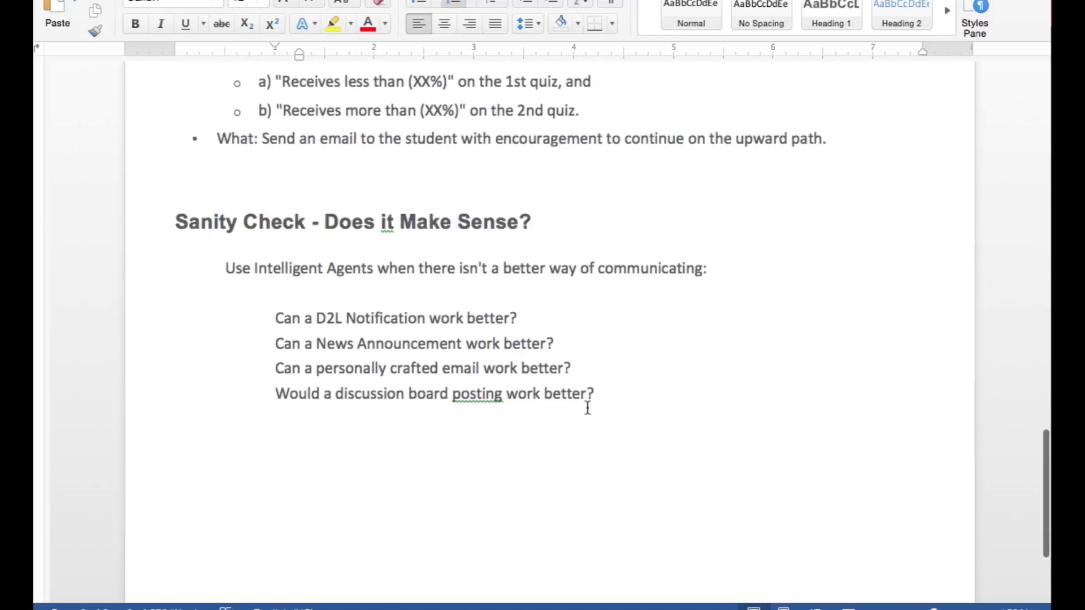